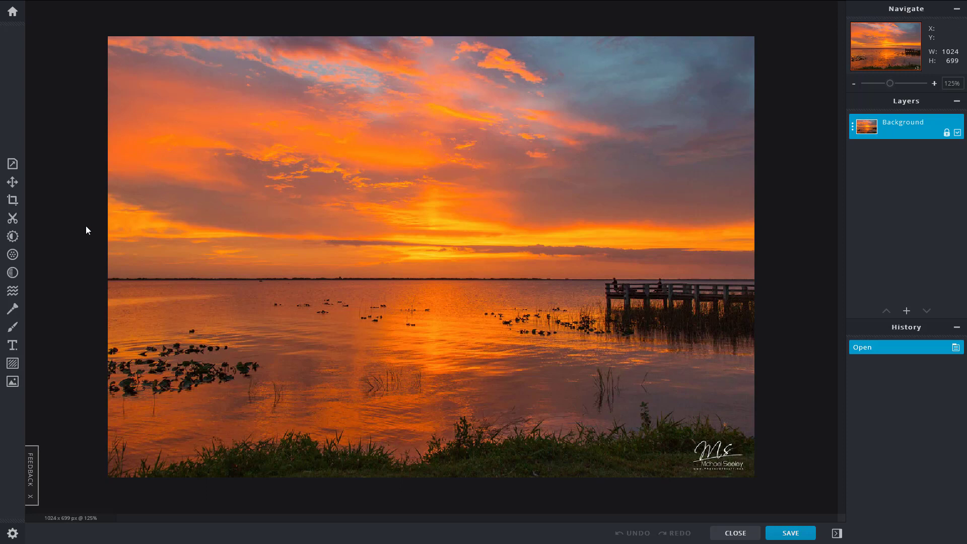
Open the photo's adjustment settings, apply Auto Fix, and compare the result by undoing and redoing it.
left_click(12, 236)
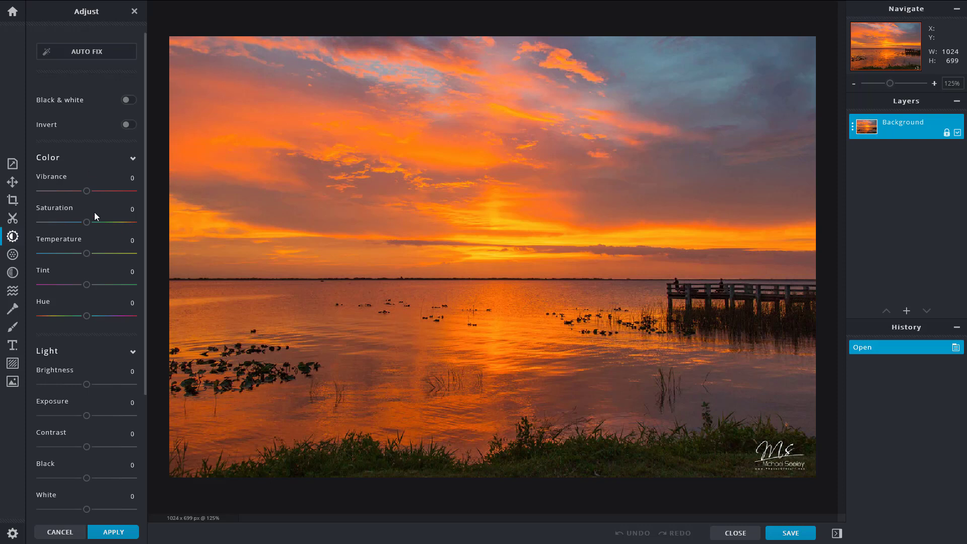
scroll(94, 212, "down", 2)
scroll(92, 221, "up", 2)
scroll(88, 207, "down", 3)
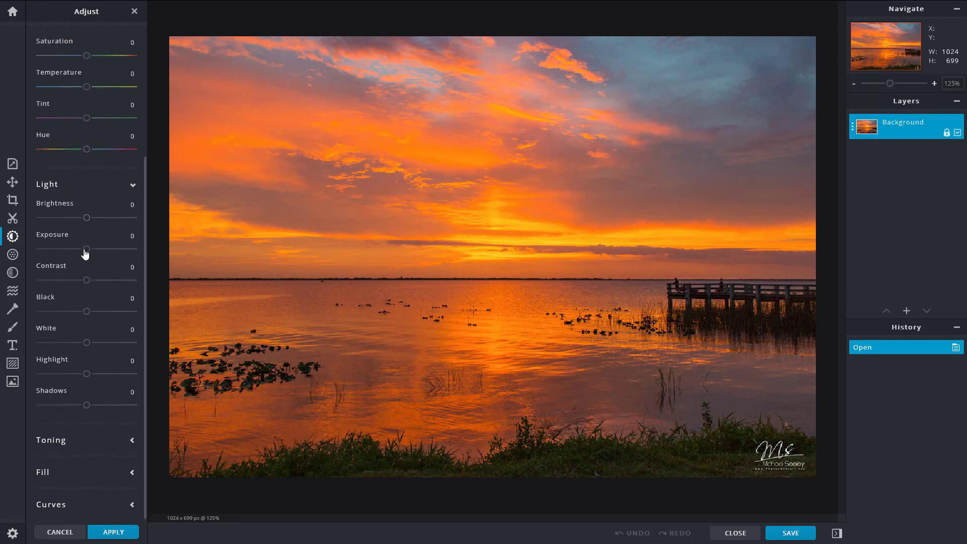
scroll(60, 468, "up", 3)
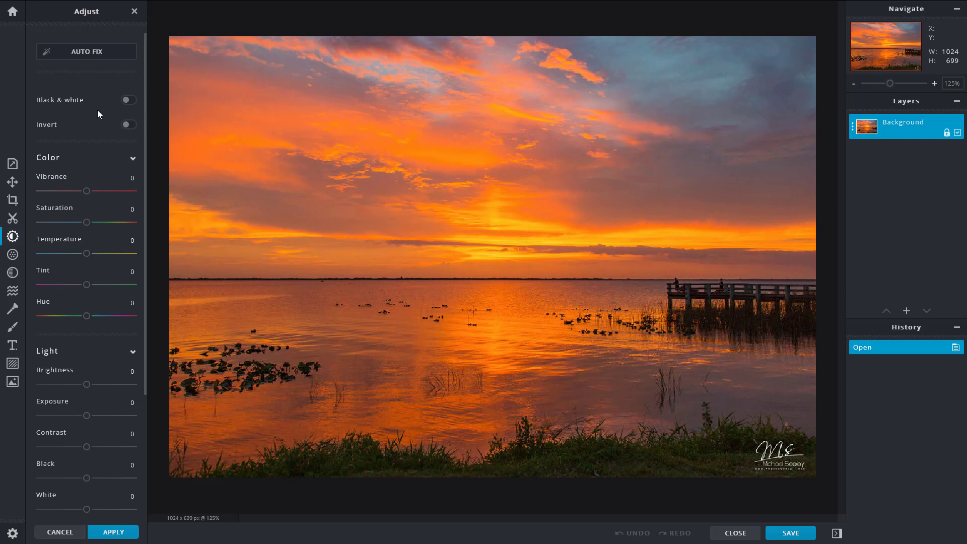
left_click(86, 52)
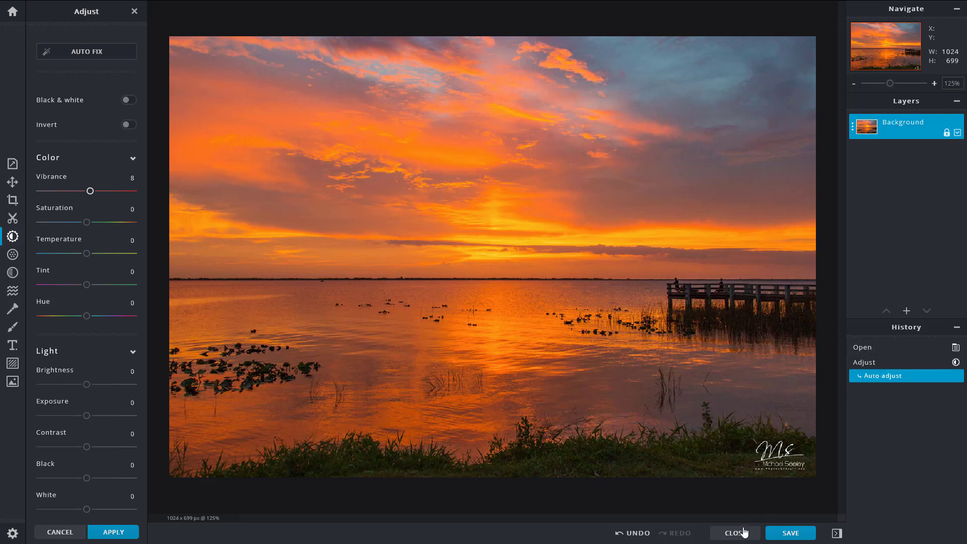
left_click(633, 533)
left_click(676, 533)
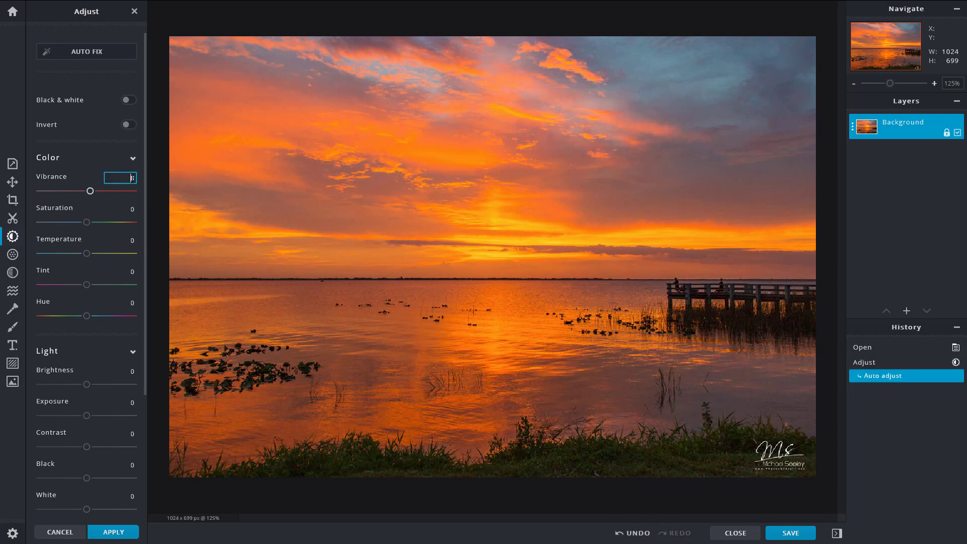
Reset the vibrance to 0.
left_click_drag(131, 178, 145, 178)
type("0")
key("Return")
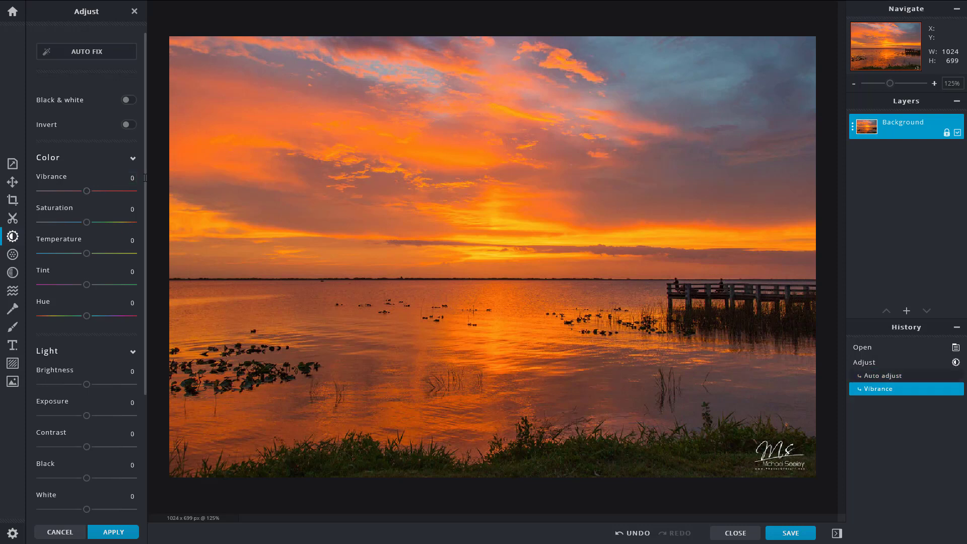
Try the Black & white and Invert effects on the photo, switching each one off again.
left_click(129, 101)
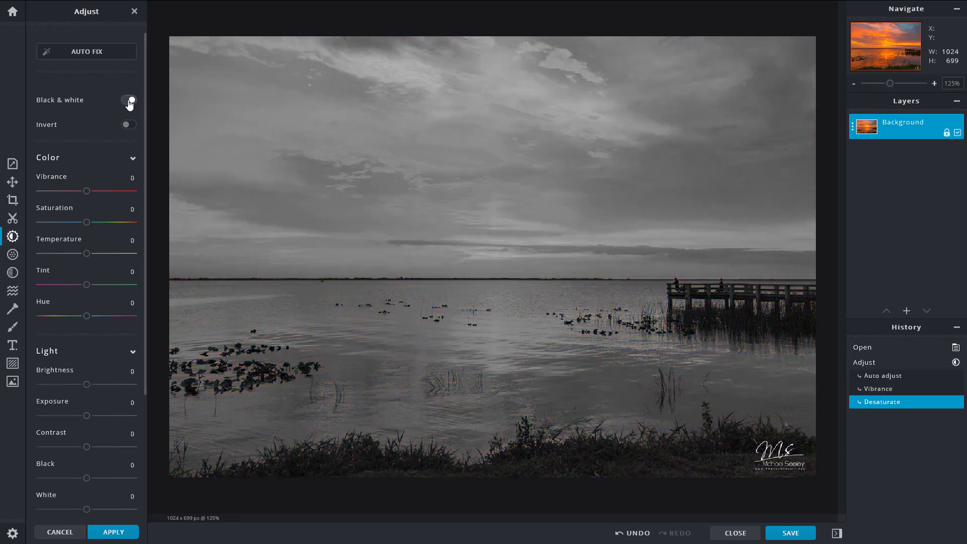
left_click(129, 102)
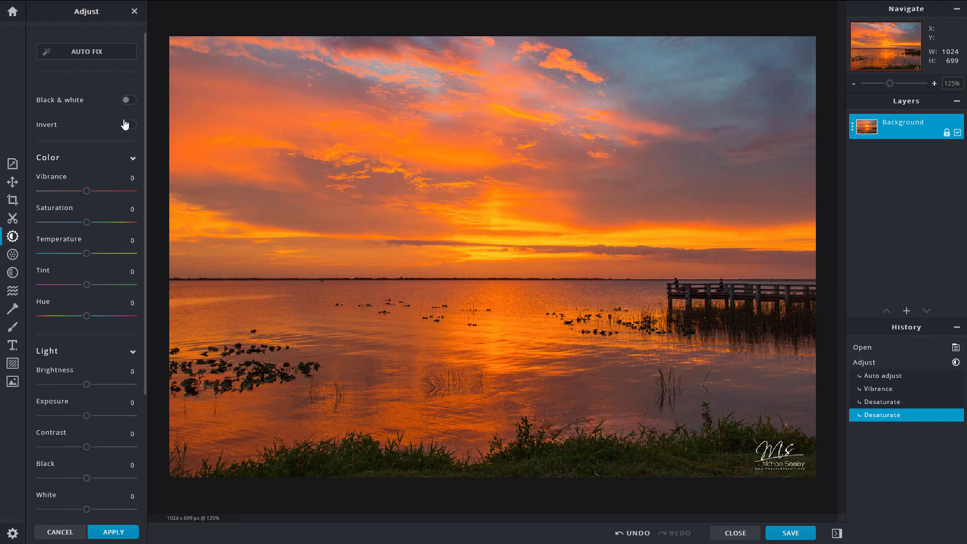
left_click(130, 126)
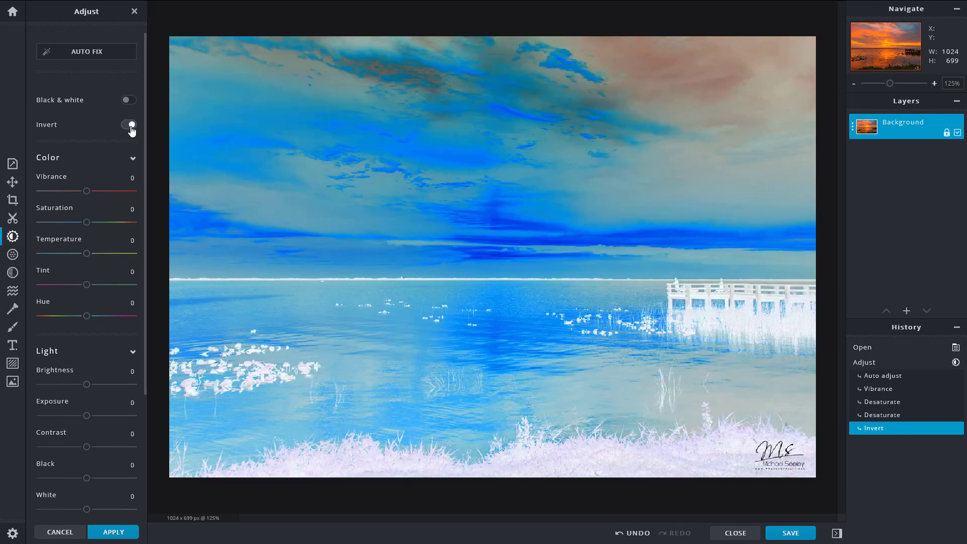
left_click(131, 126)
Try the saturation at 100, bring it back to 2, and lower the vibrance to -4.
scroll(119, 164, "down", 3)
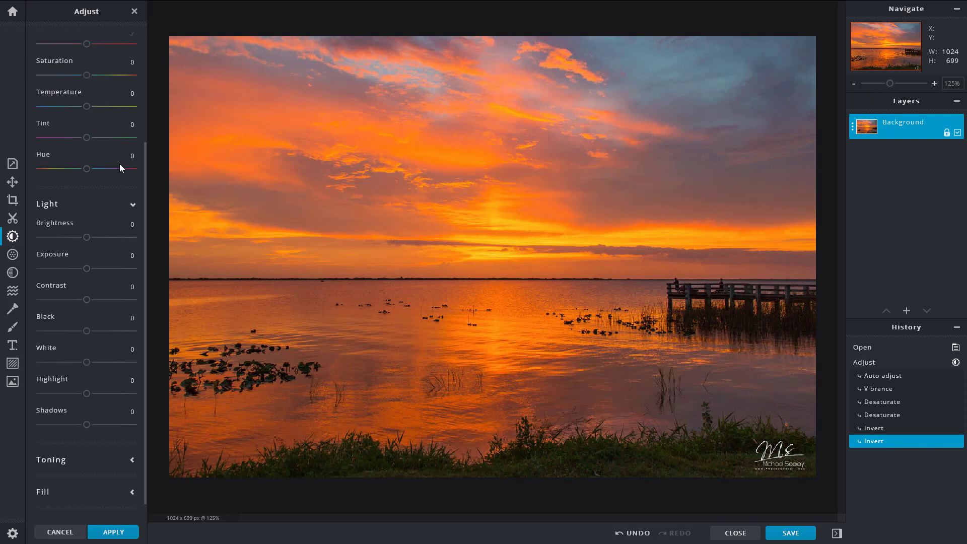
scroll(147, 68, "up", 3)
scroll(101, 188, "down", 3)
scroll(101, 188, "up", 2)
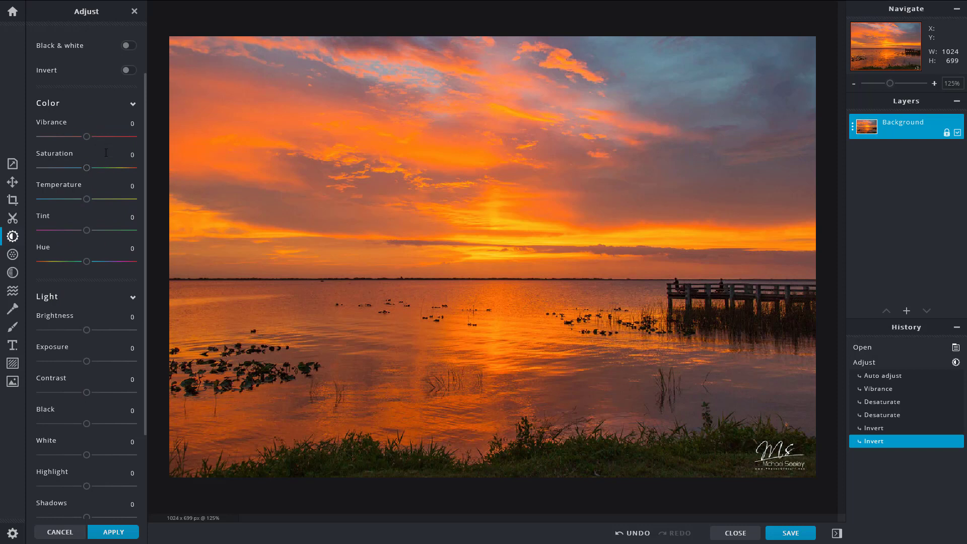
left_click_drag(87, 169, 140, 173)
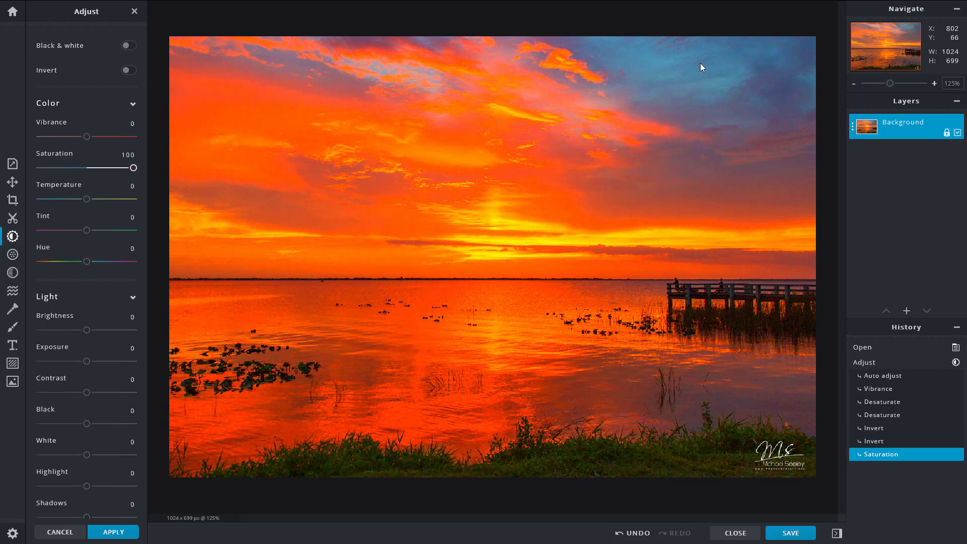
left_click_drag(133, 168, 86, 146)
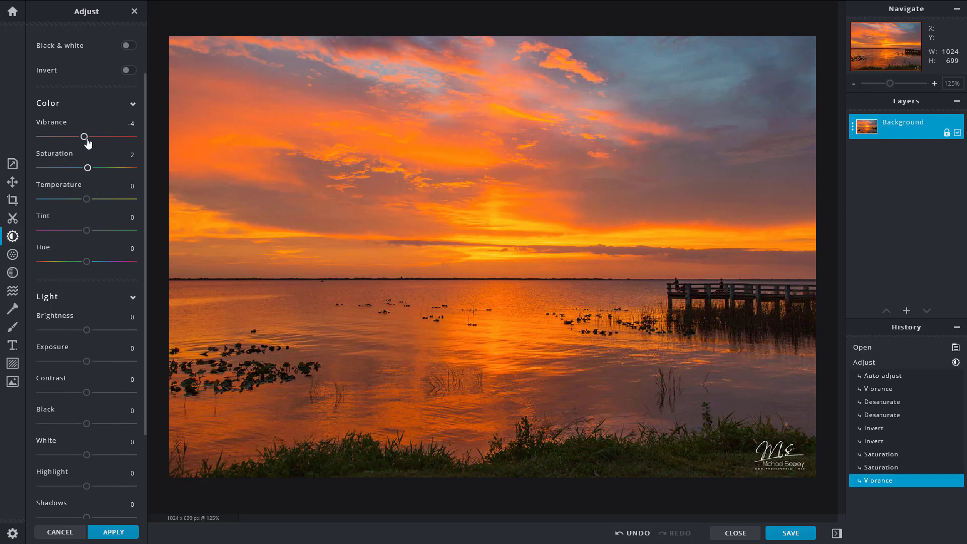
Test the vibrance at 100, settle it at 68, and lower the saturation to -18.
left_click_drag(87, 143, 175, 151)
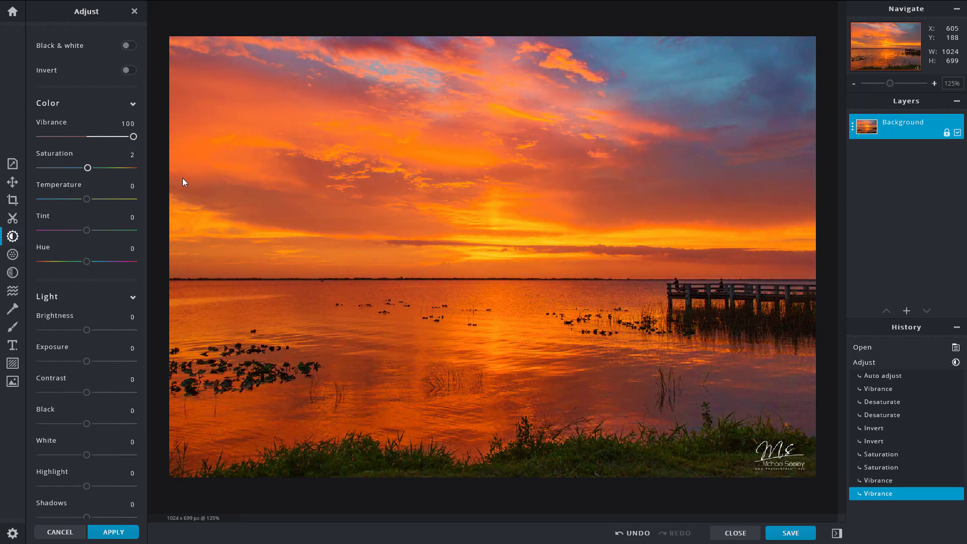
left_click_drag(110, 139, 79, 169)
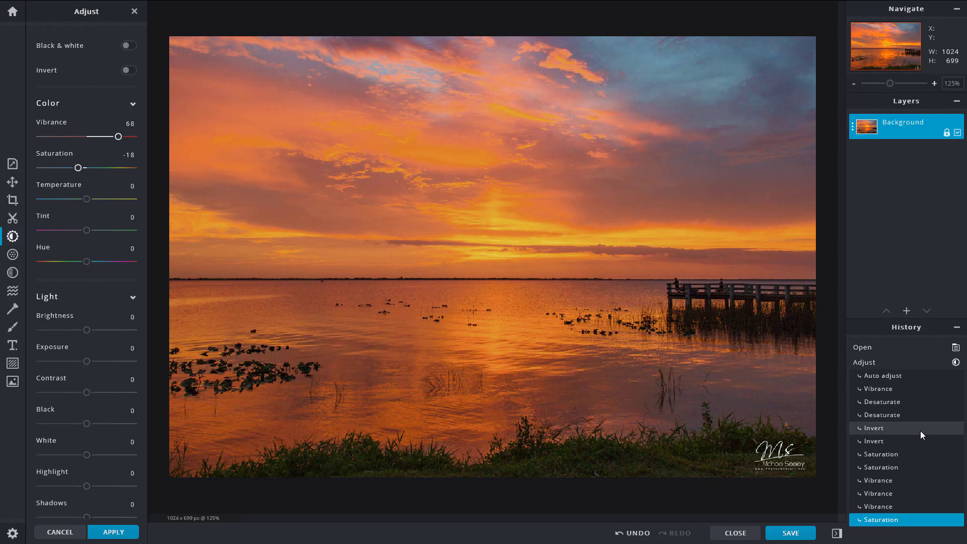
Raise the saturation to -4 and compare the photo with its auto-adjusted state in the history, returning to the latest edit.
left_click(892, 380)
left_click(884, 526)
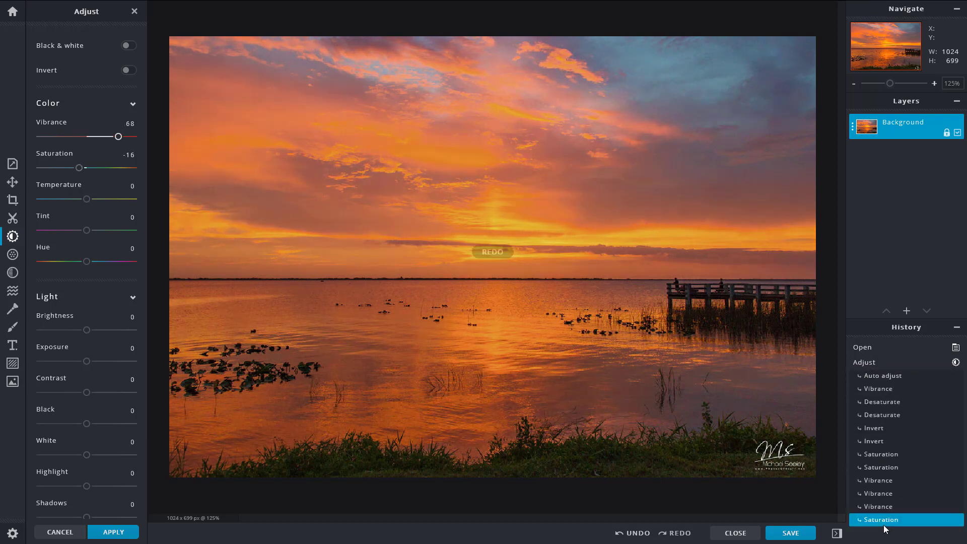
left_click_drag(79, 169, 86, 170)
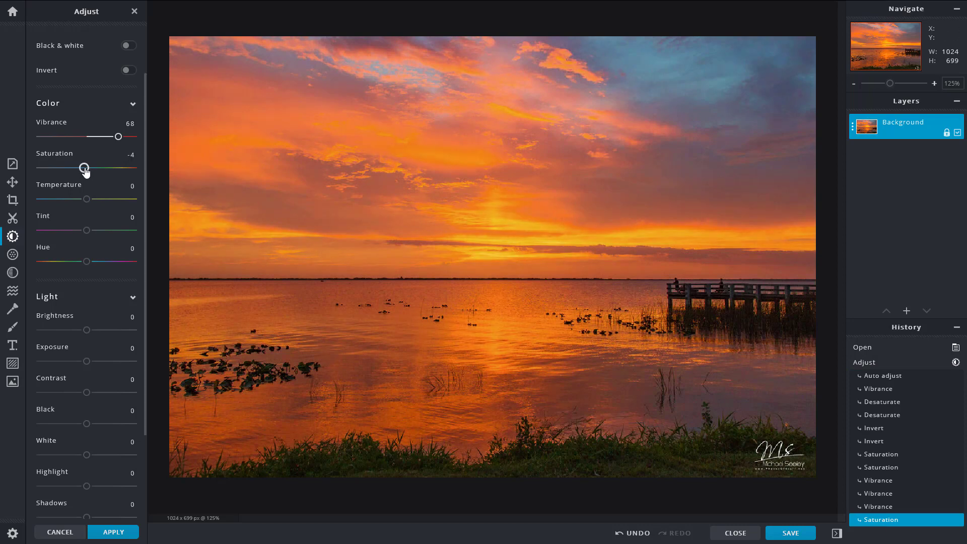
left_click(878, 378)
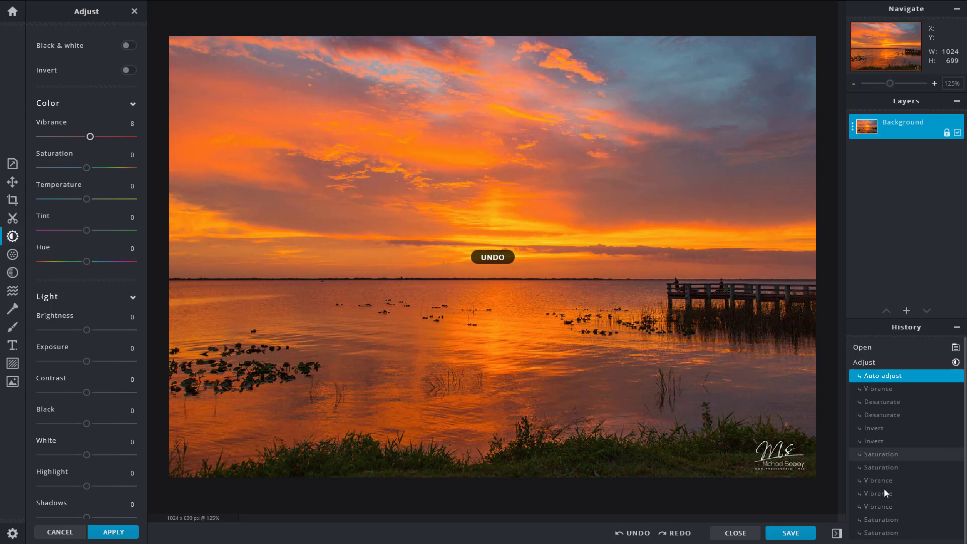
left_click(871, 532)
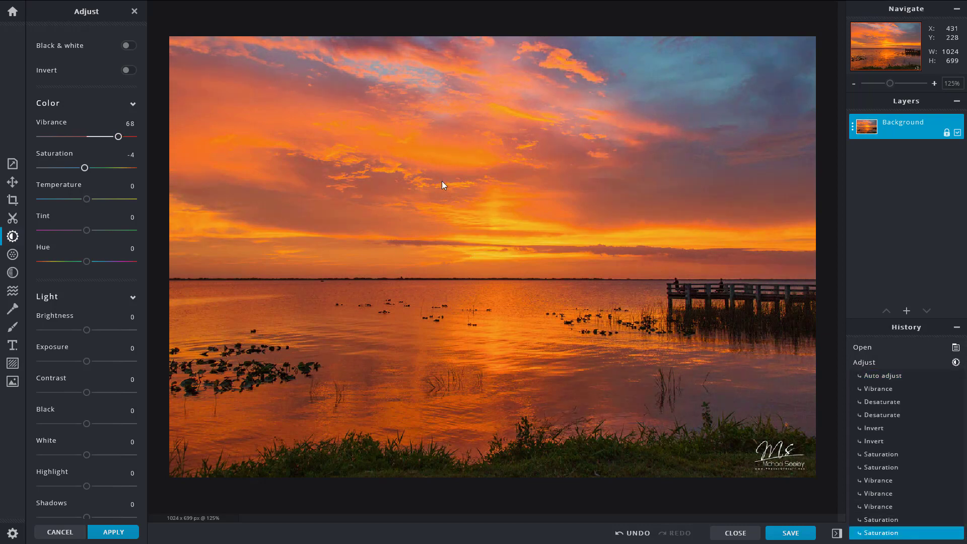
Fine-tune the color by setting the temperature to -32, the saturation to -2 and the tint to -2.
left_click_drag(84, 167, 82, 168)
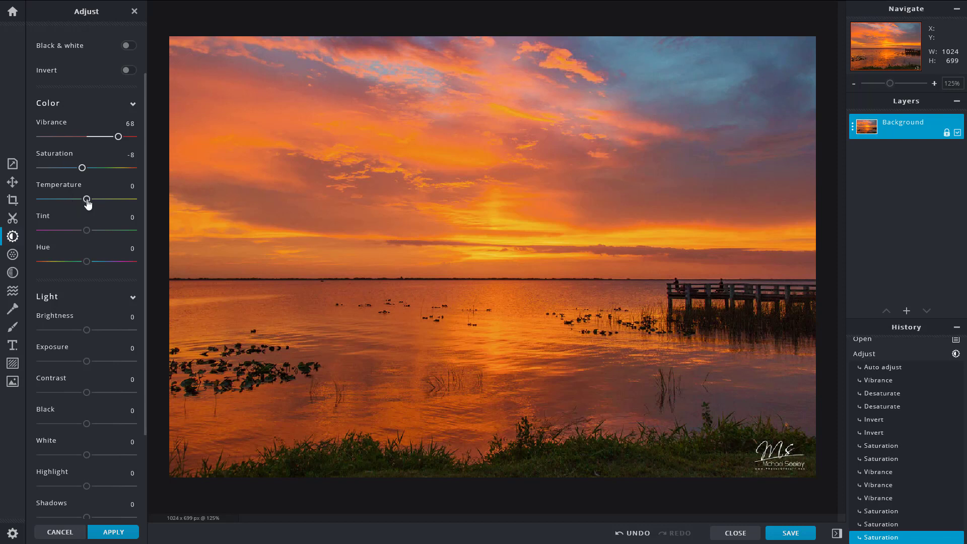
left_click_drag(87, 200, 71, 226)
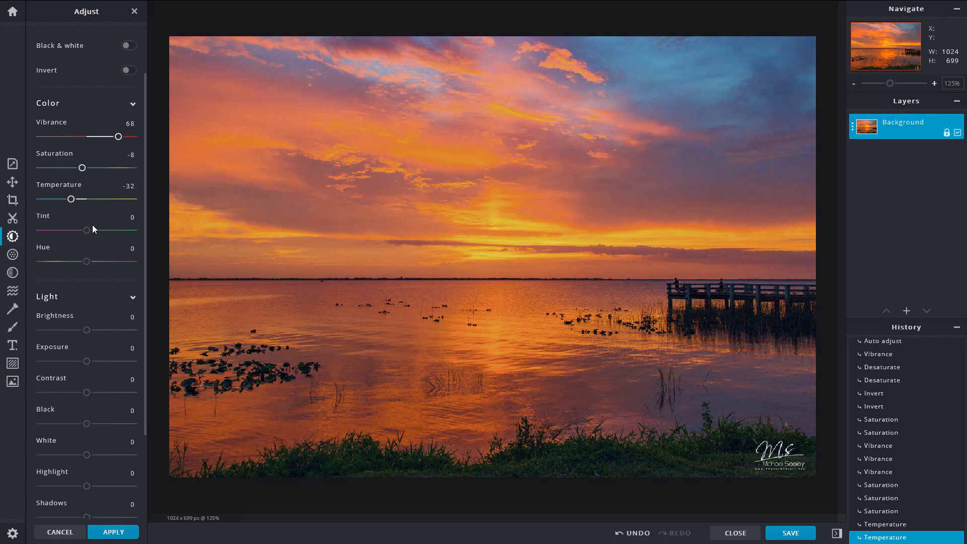
left_click_drag(82, 168, 86, 171)
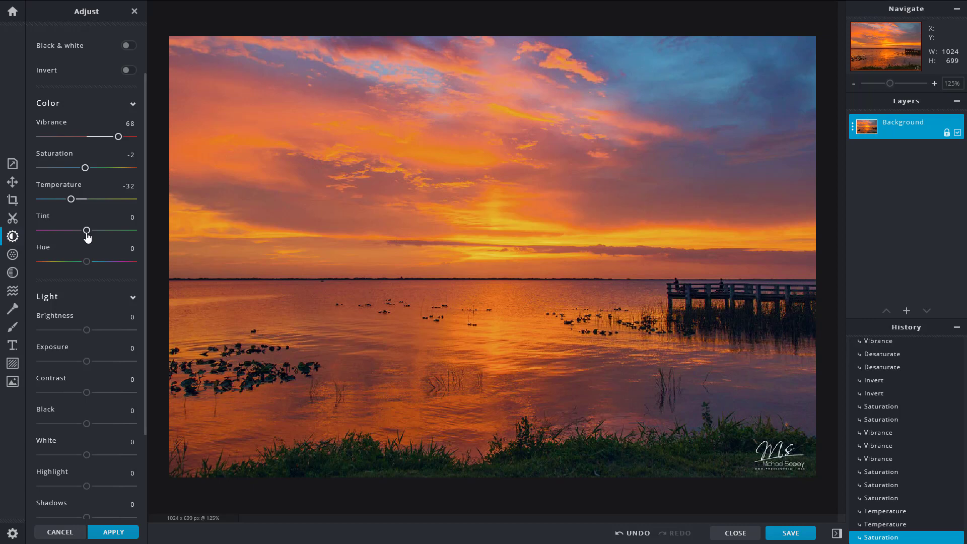
left_click_drag(87, 235, 87, 270)
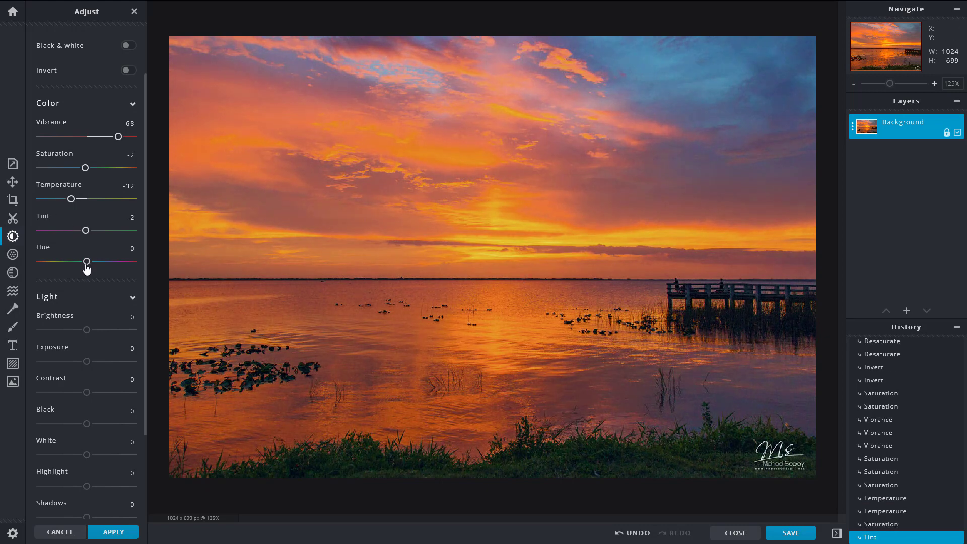
Try shifting the hue to 180 and reset it to 0.
left_click_drag(87, 267, 591, 415)
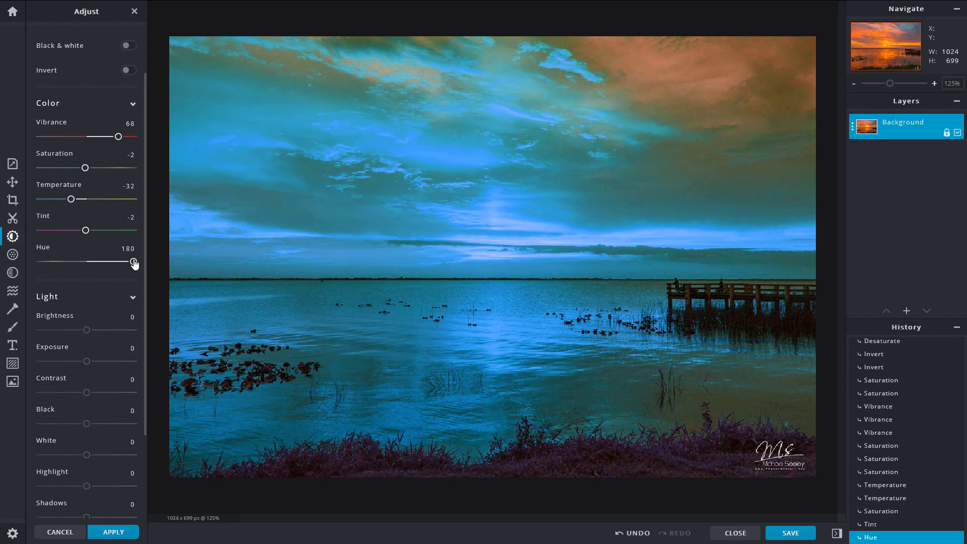
left_click_drag(134, 261, 86, 268)
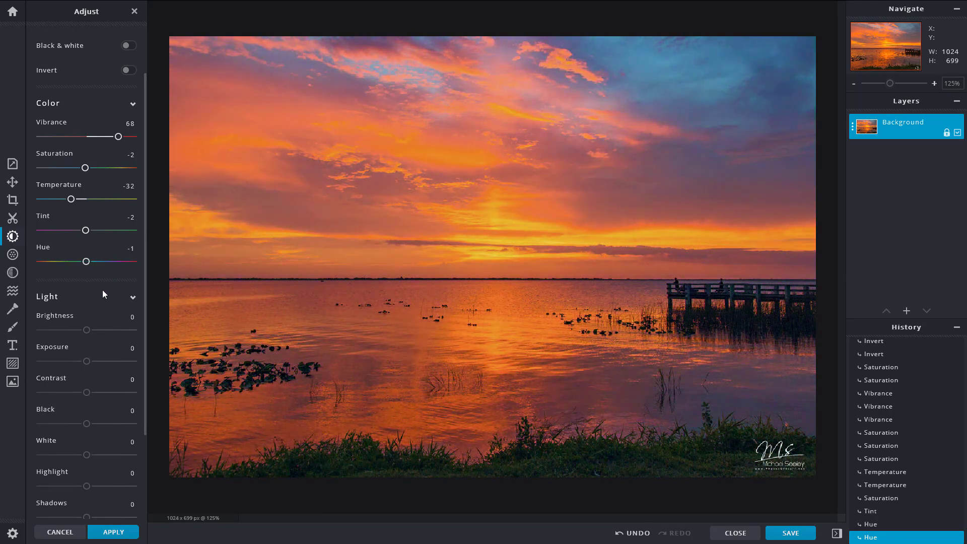
left_click(130, 252)
type("0")
key("Return")
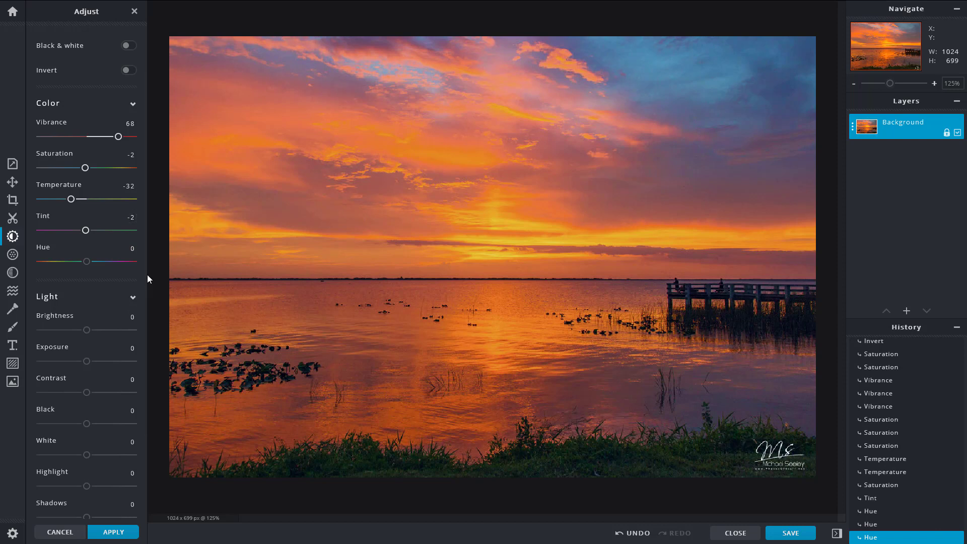
Brighten the photo by setting the brightness to 4 and the exposure to 18.
left_click_drag(144, 274, 143, 386)
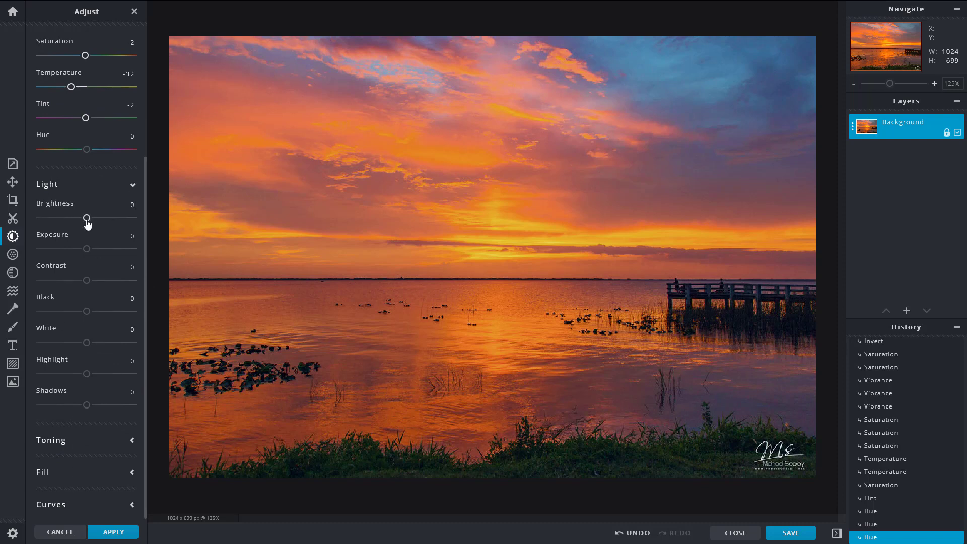
left_click_drag(87, 220, 96, 256)
left_click_drag(95, 218, 90, 217)
mouse_move(95, 255)
left_mouse_down()
mouse_move(193, 231)
mouse_move(89, 231)
mouse_move(159, 250)
mouse_move(96, 259)
left_mouse_up()
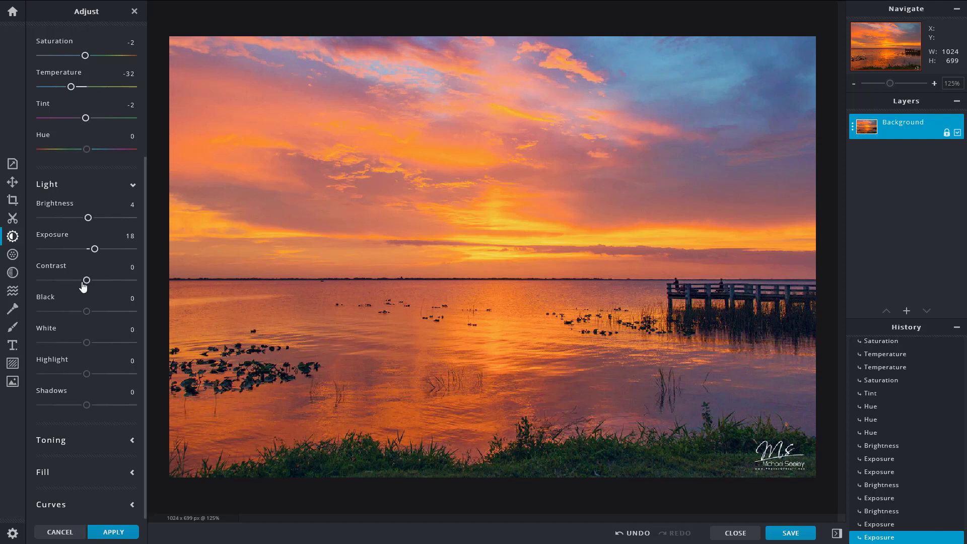
Test the contrast at 100 and at low values, and settle it at 20.
left_click_drag(87, 284, 89, 287)
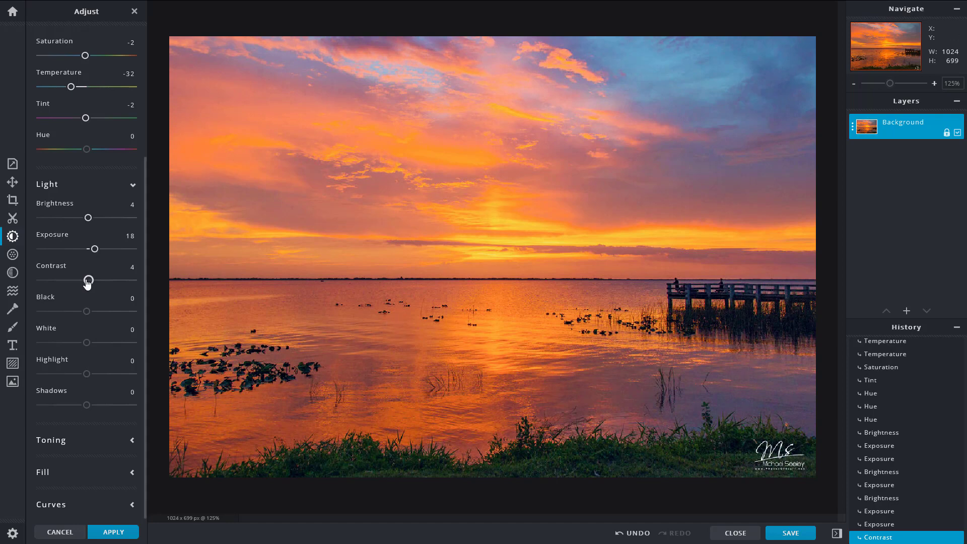
left_click_drag(89, 280, 141, 283)
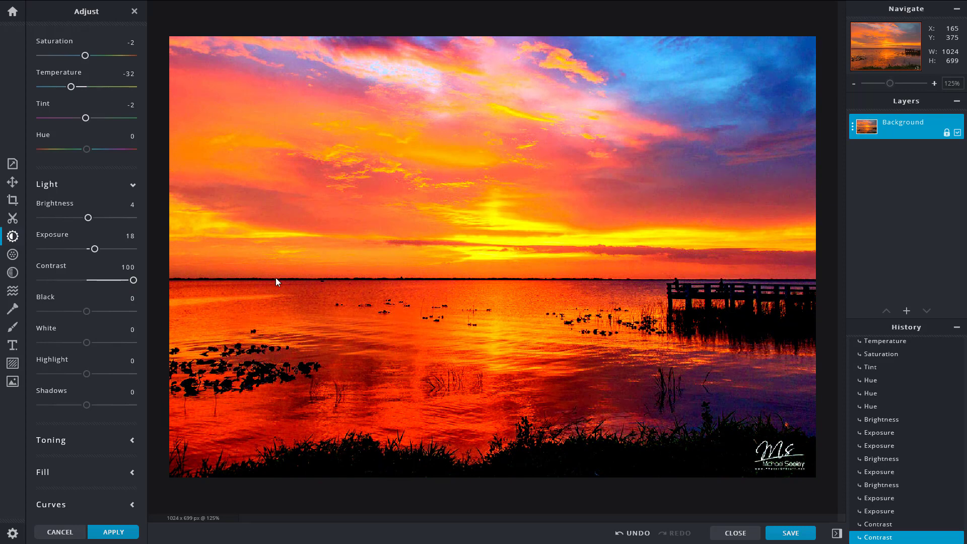
left_click_drag(133, 280, 88, 286)
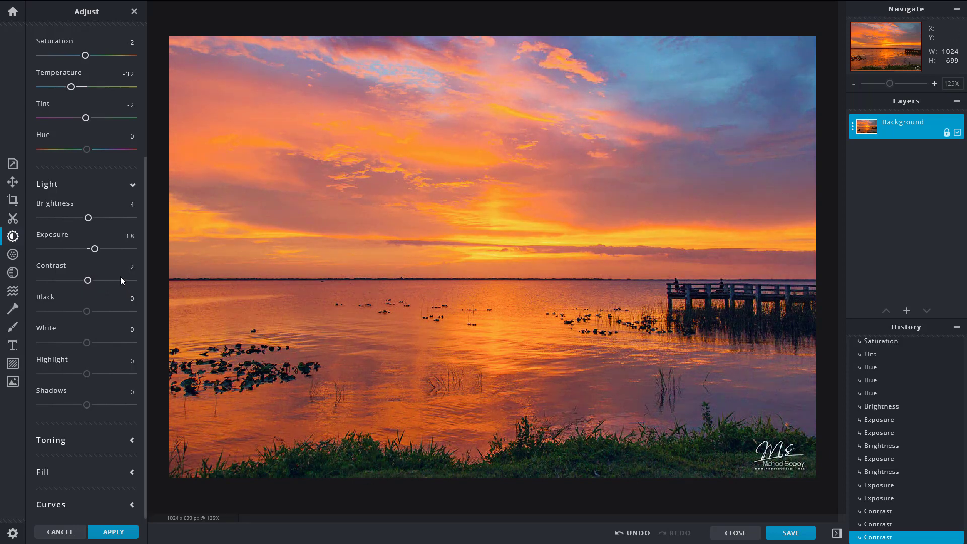
left_click_drag(86, 285, 97, 288)
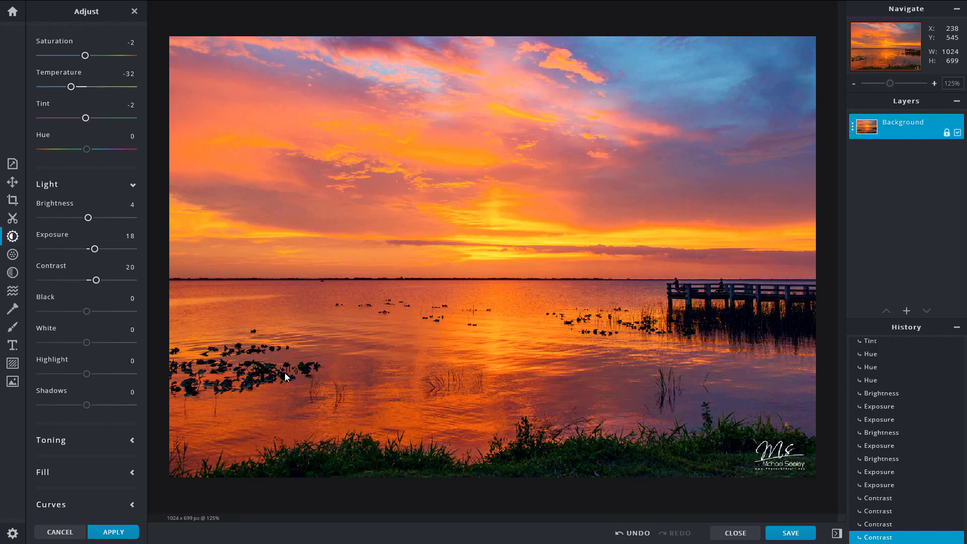
Try the Black and White light levels at -4 and reset both to 0.
left_click_drag(86, 312, 89, 350)
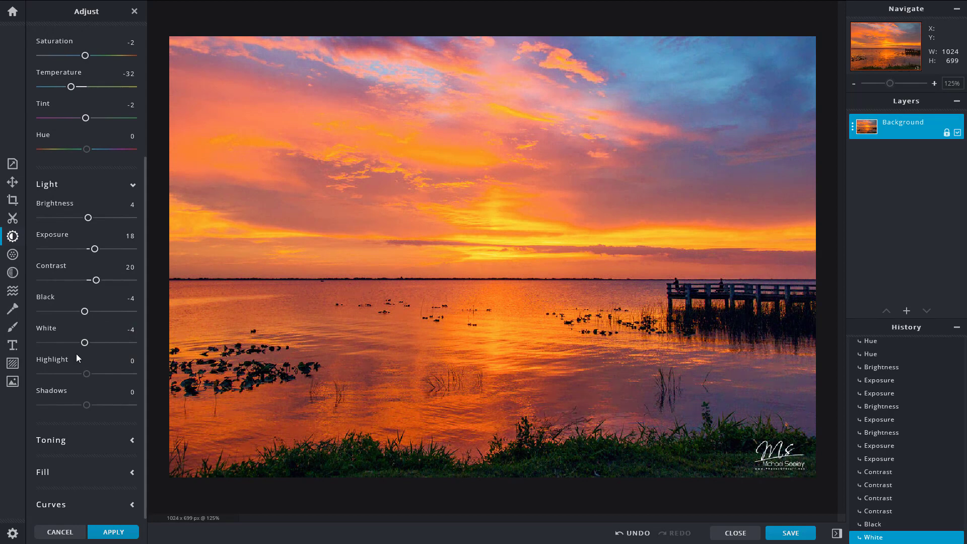
left_click(131, 298)
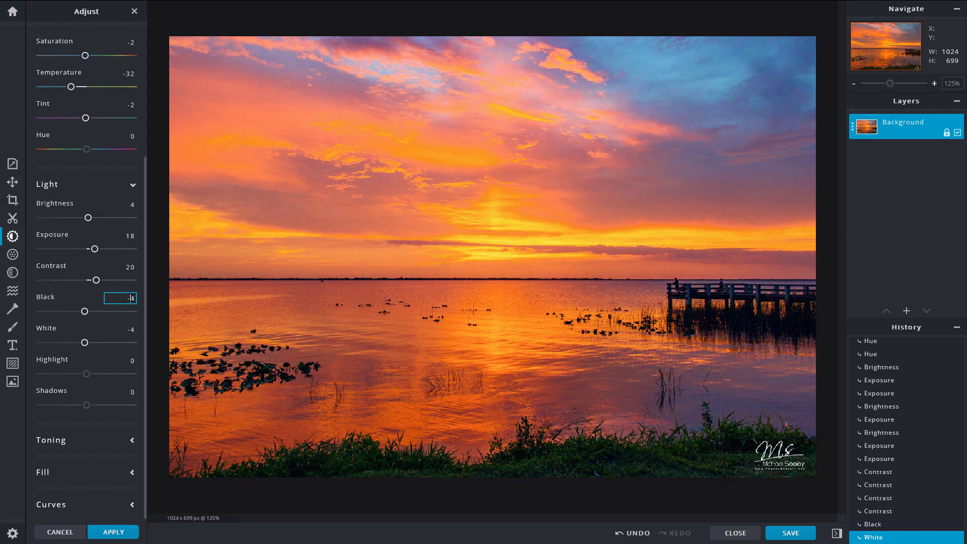
left_click(131, 329)
left_click_drag(135, 298, 152, 331)
type("0")
left_click(129, 327)
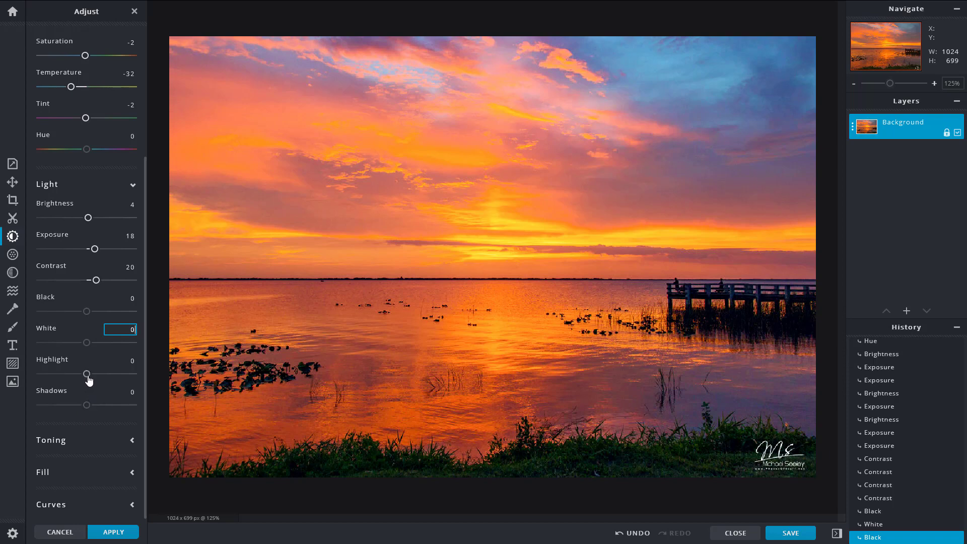
Set the Highlight light level to 60, Shadows to -24, Black to 4 and White to 22.
left_click_drag(86, 374, 115, 373)
mouse_move(87, 406)
left_mouse_down()
mouse_move(11, 410)
mouse_move(155, 410)
mouse_move(75, 409)
left_mouse_up()
left_click_drag(89, 312, 97, 344)
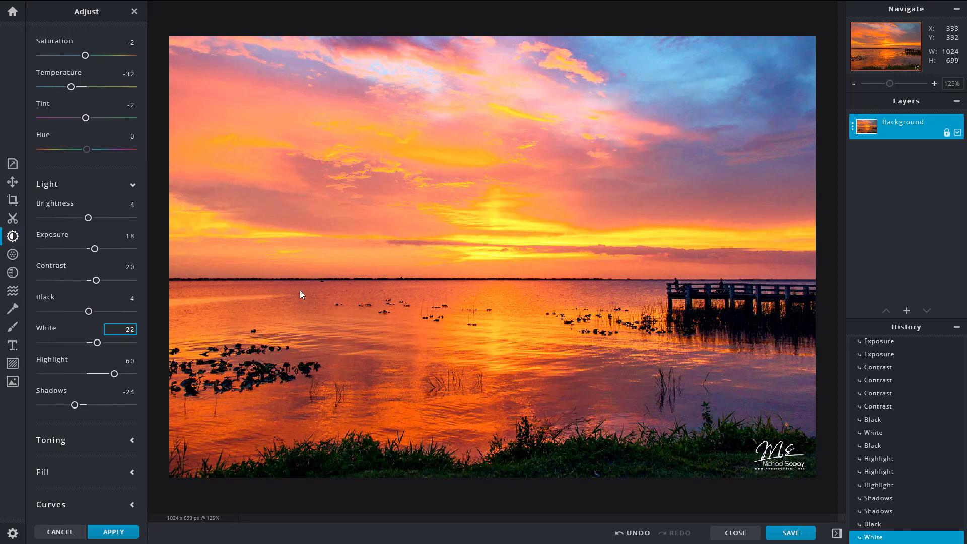
left_click(131, 190)
left_click(134, 159)
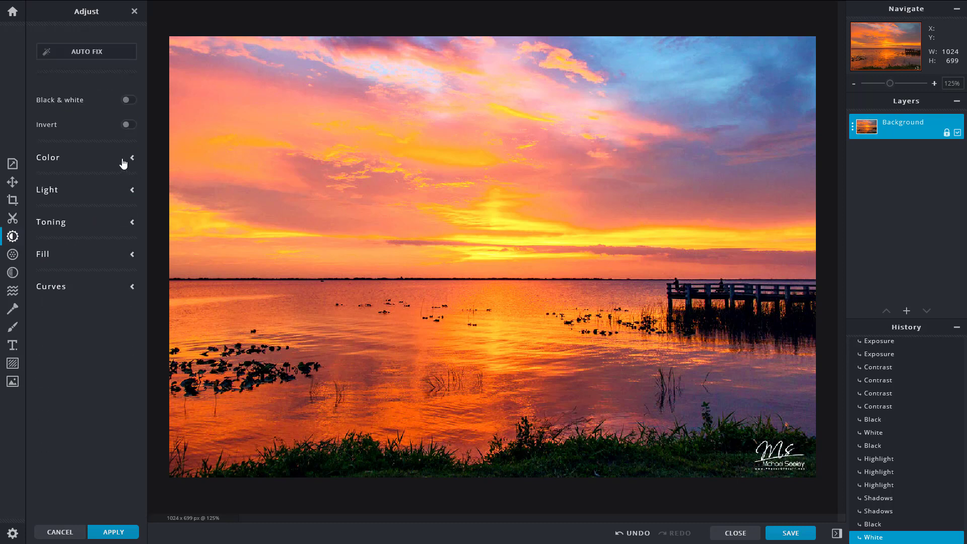
Try highlight toning at amount 36 with blue #06ACFF and light green #DDFF99, and reset the amount to 0.
left_click(126, 224)
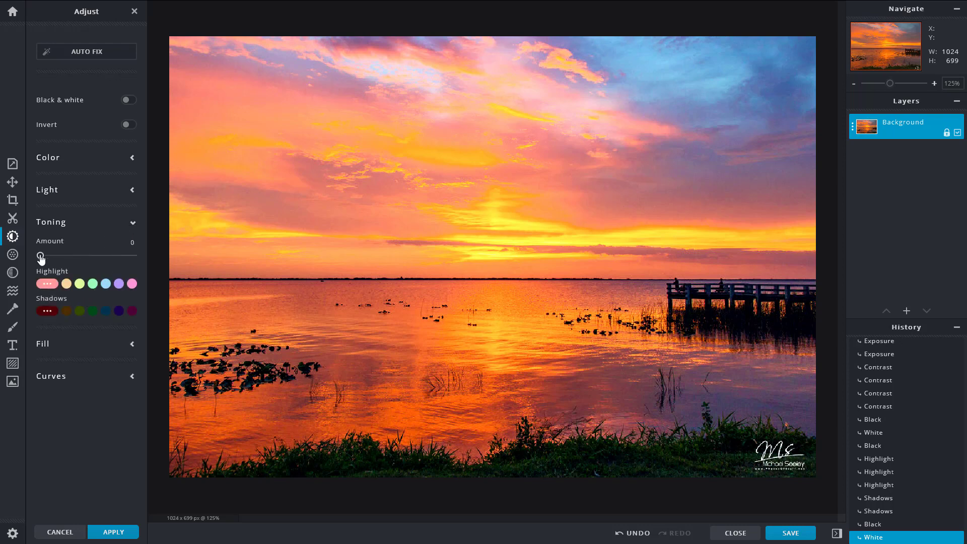
left_click_drag(41, 259, 15, 254)
left_click(106, 285)
left_click_drag(104, 316, 134, 299)
left_click_drag(40, 258, 74, 263)
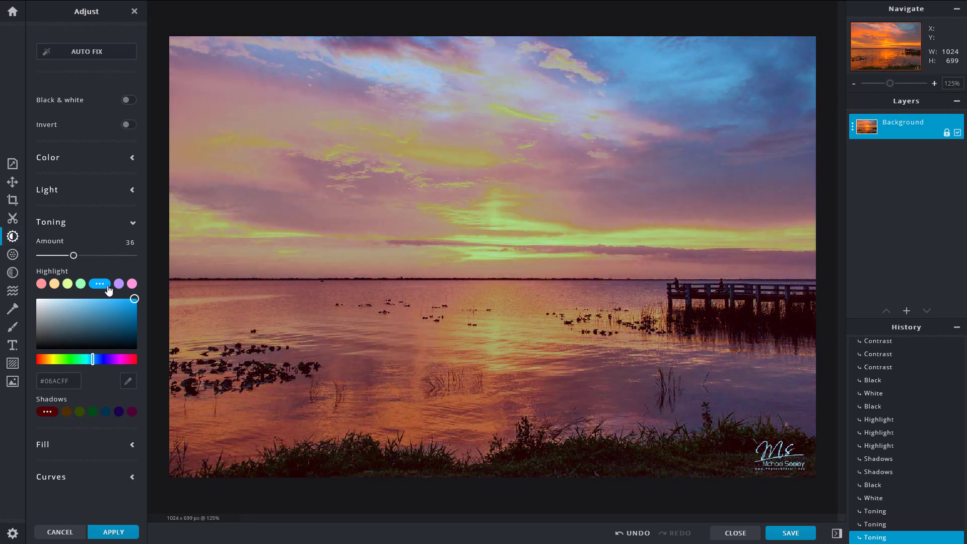
left_click(69, 285)
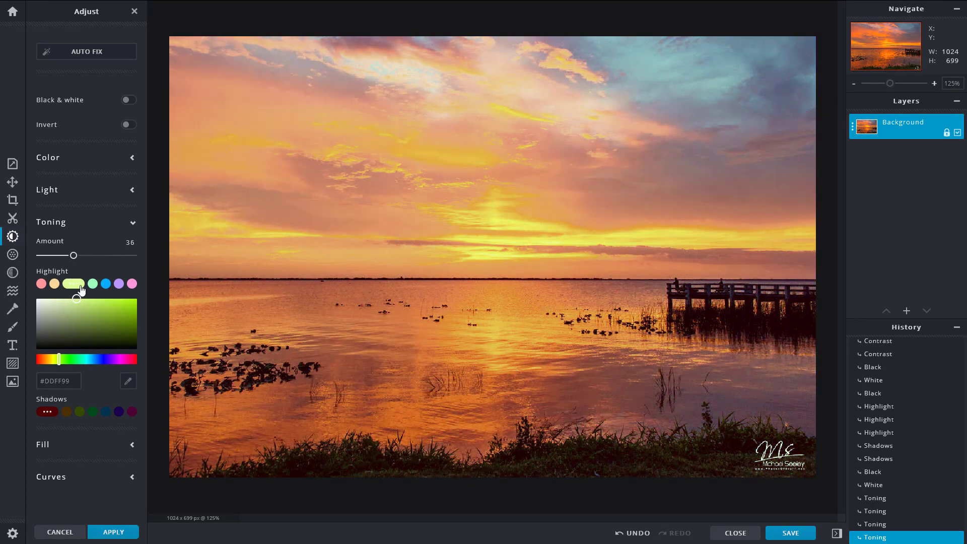
left_click_drag(74, 255, 40, 256)
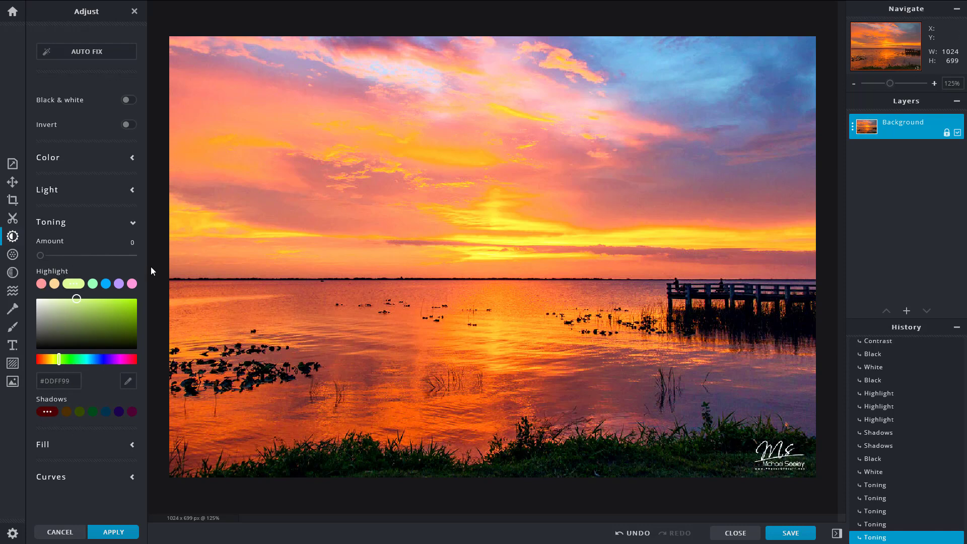
Try toning with magenta #FF00FB highlights and green #004D19 shadows at amounts 29 and 39, and reset the amount to 0.
left_click(97, 306)
left_click(106, 283)
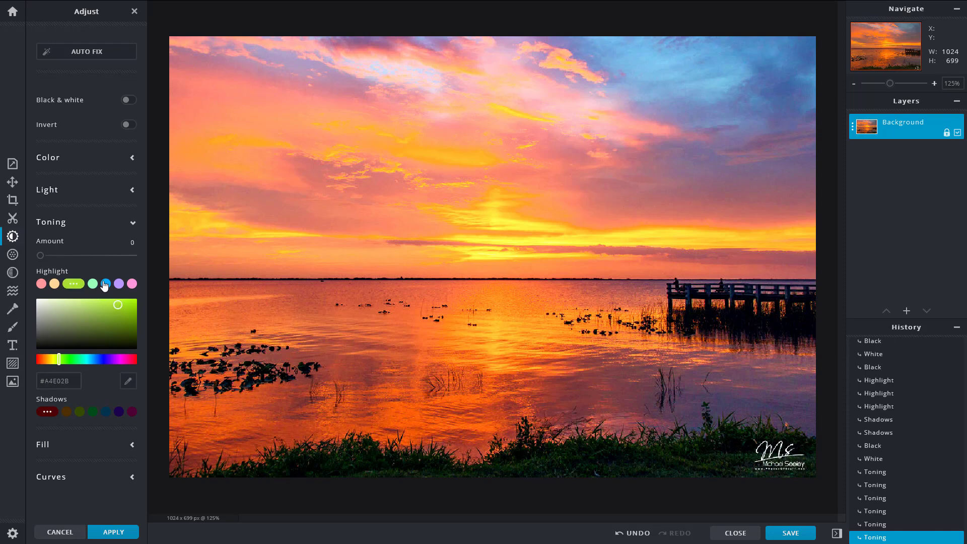
left_click_drag(49, 359, 44, 359)
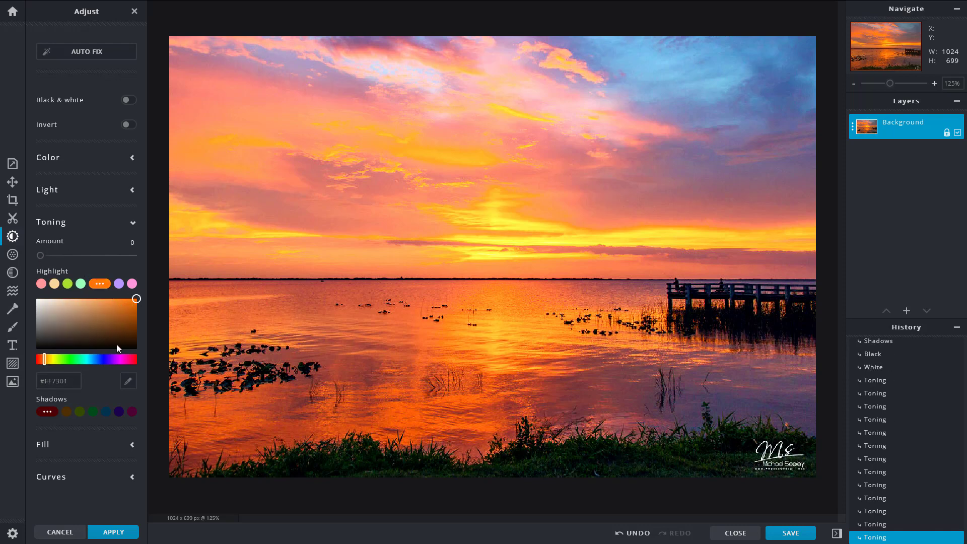
left_click_drag(111, 360, 121, 360)
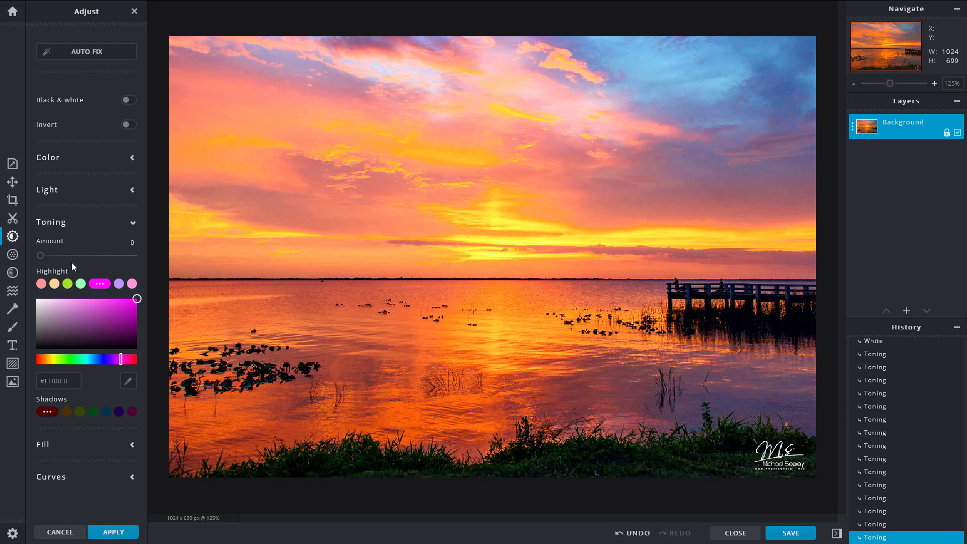
left_click_drag(41, 257, 69, 266)
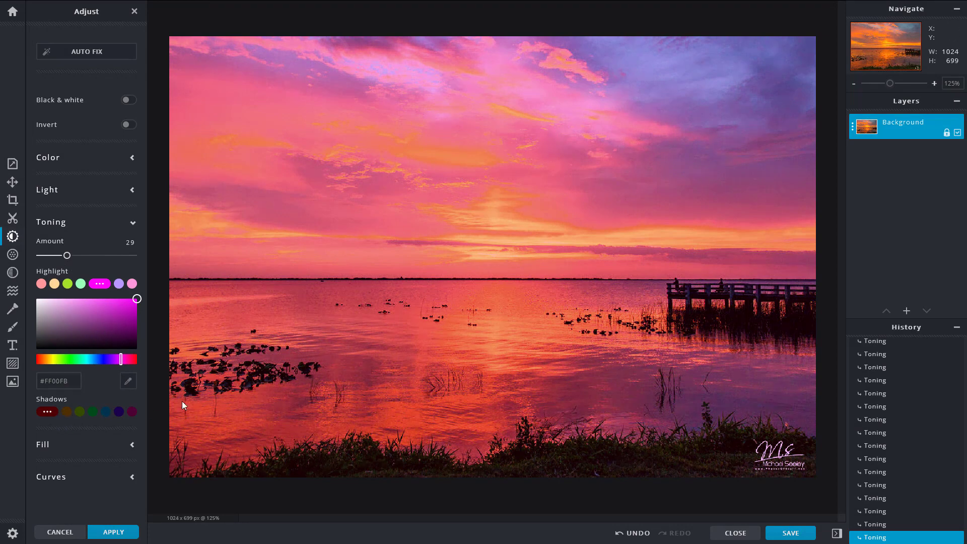
left_click(94, 411)
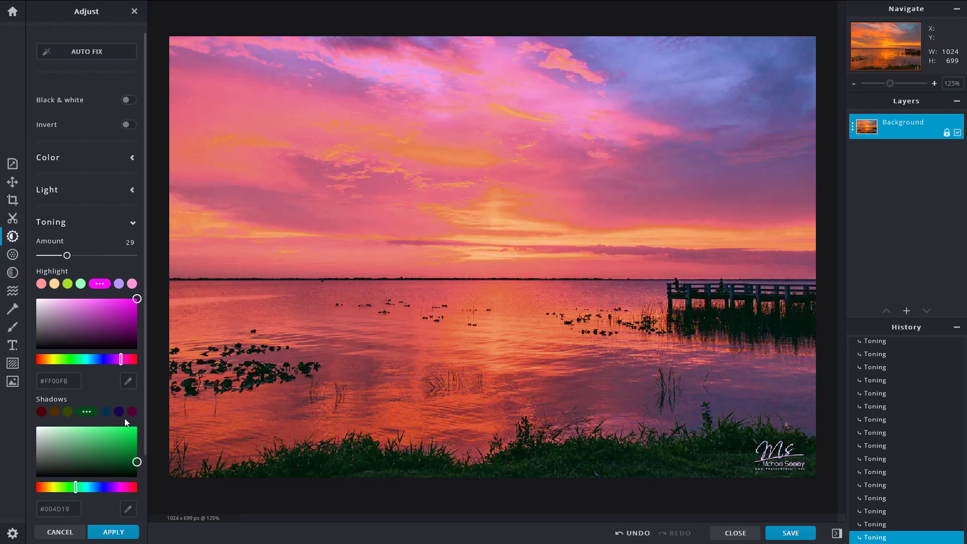
scroll(98, 397, "down", 2)
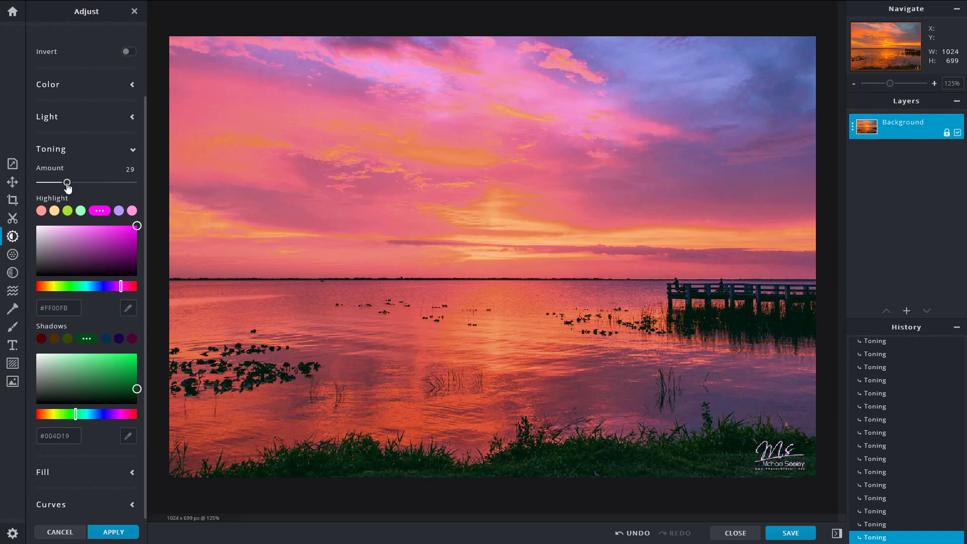
left_click_drag(67, 183, 77, 187)
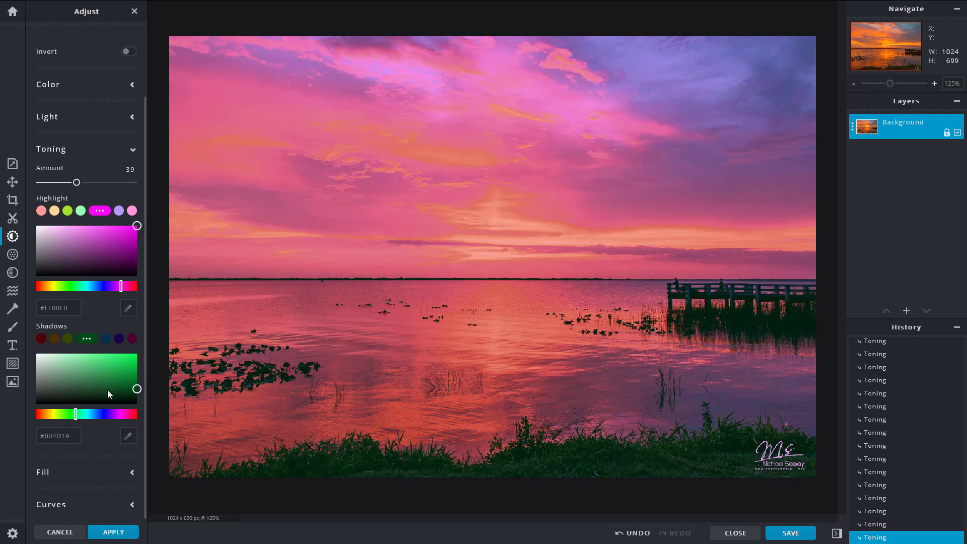
left_click_drag(73, 183, 35, 183)
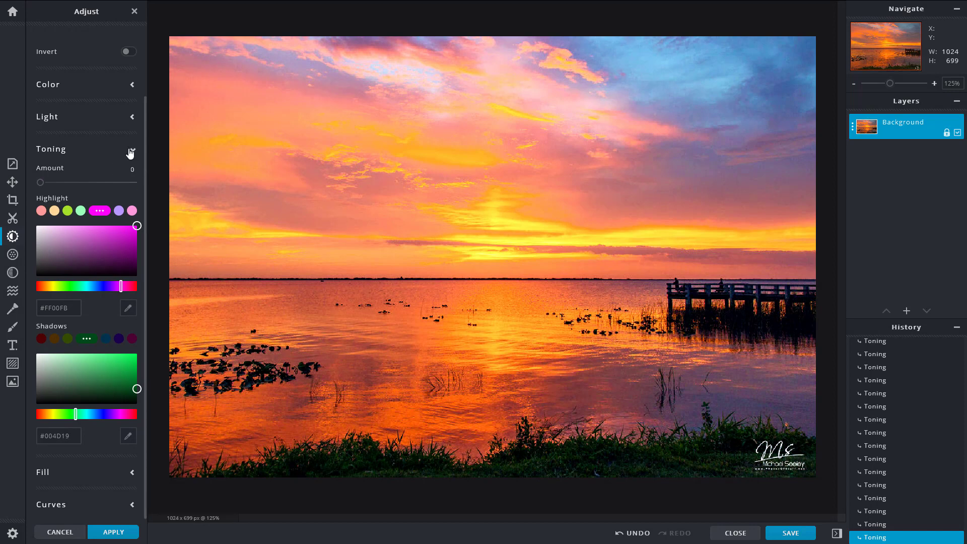
left_click(130, 151)
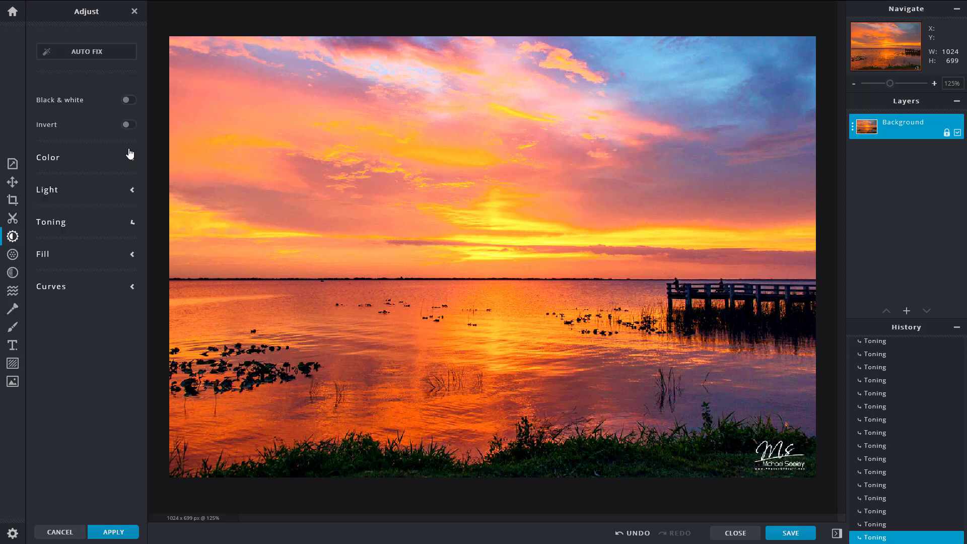
Set the fill color to green #0D9139 and test its amount at 55 and 100.
left_click(130, 255)
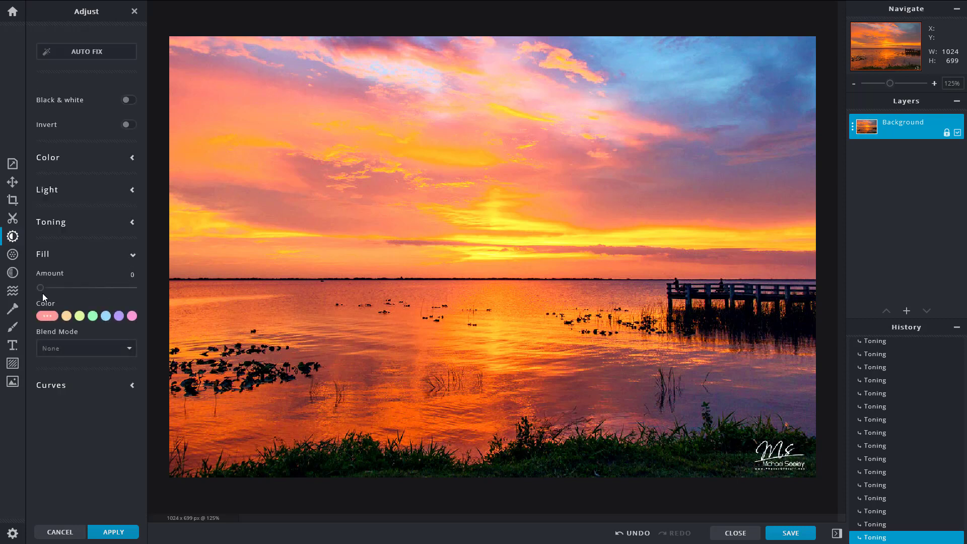
left_click(93, 316)
left_click(128, 352)
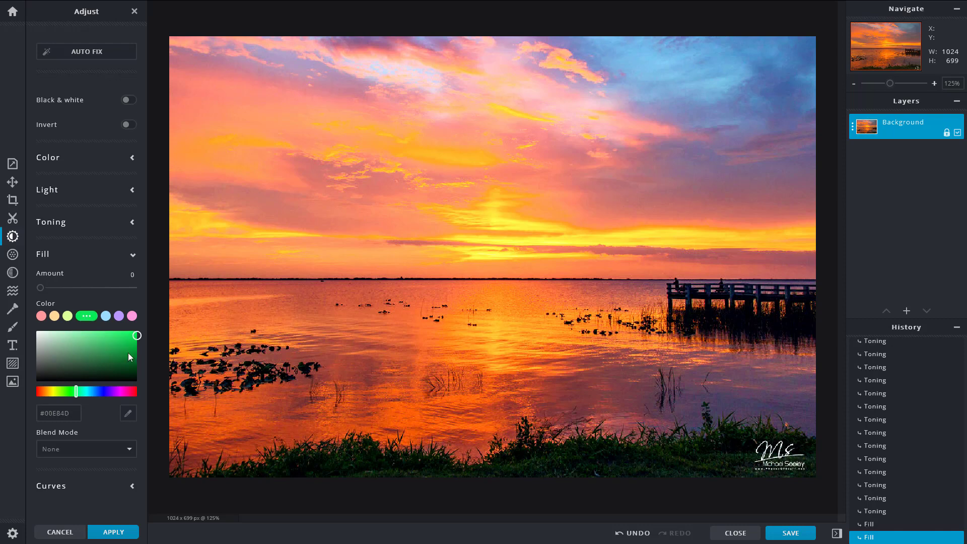
left_click_drag(41, 288, 157, 301)
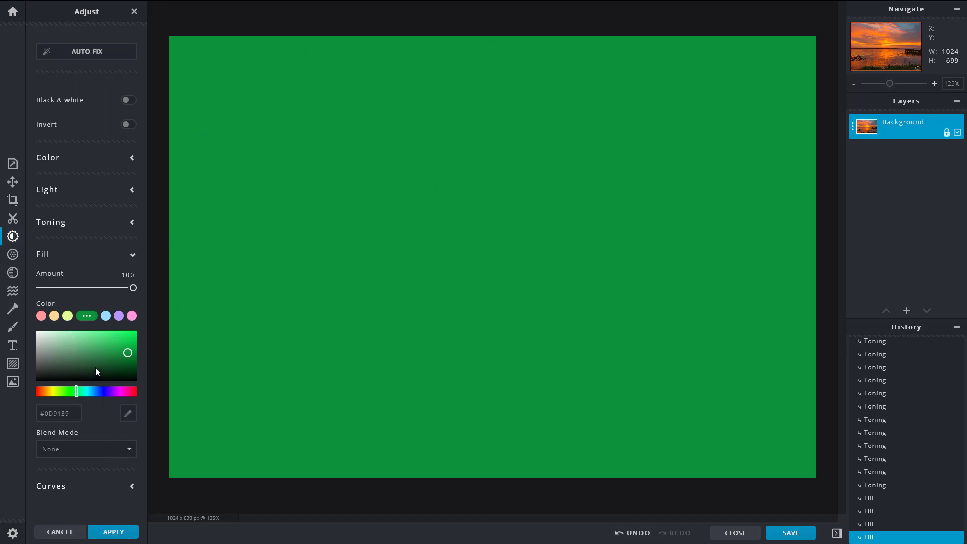
left_click_drag(126, 288, 91, 287)
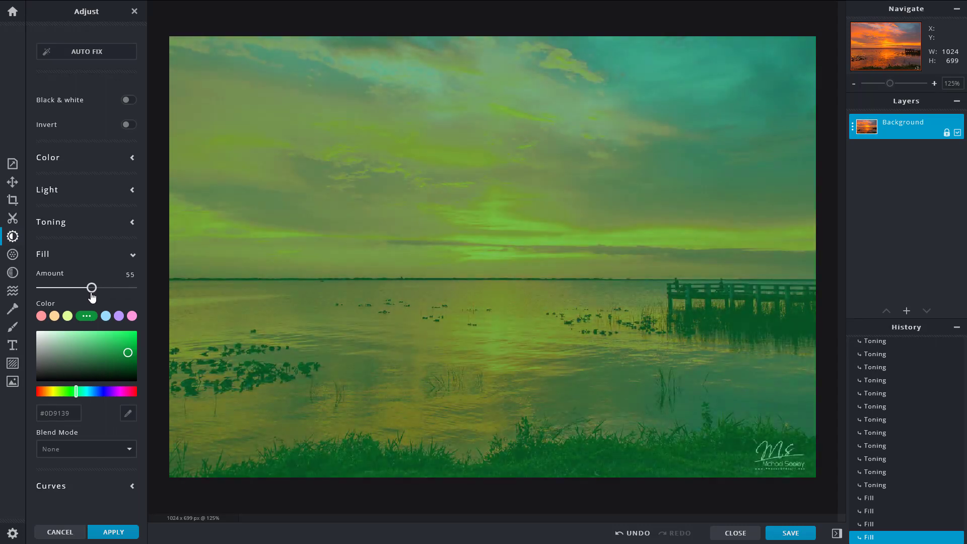
left_click_drag(113, 288, 135, 288)
Try the Screen, Overlay, Color-burn and Vivid-light blend modes on the full-strength green fill.
left_click(130, 459)
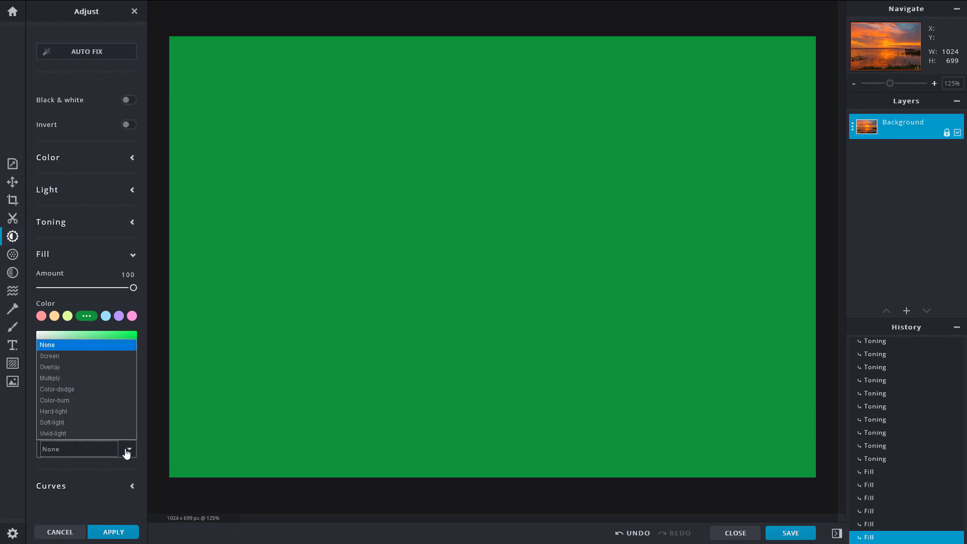
left_click(85, 355)
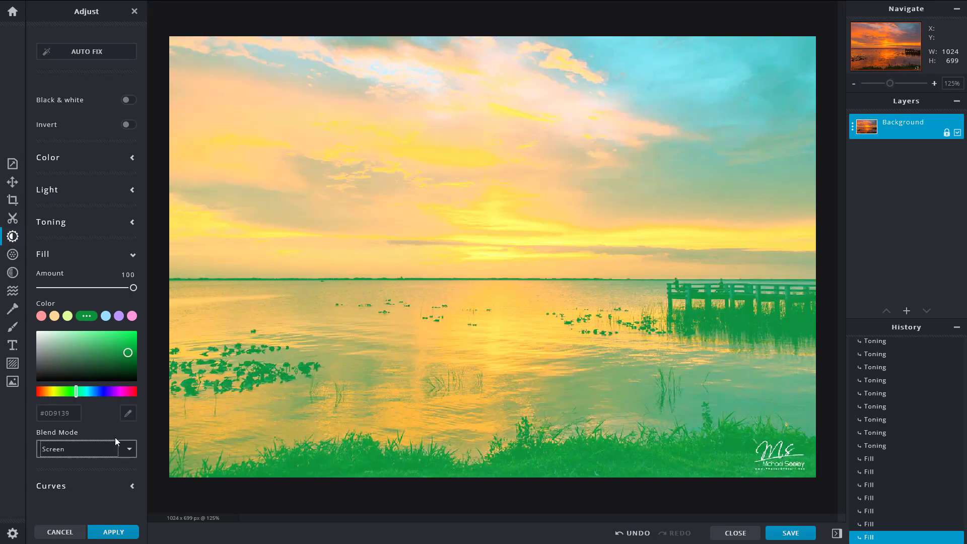
left_click(127, 448)
left_click(74, 366)
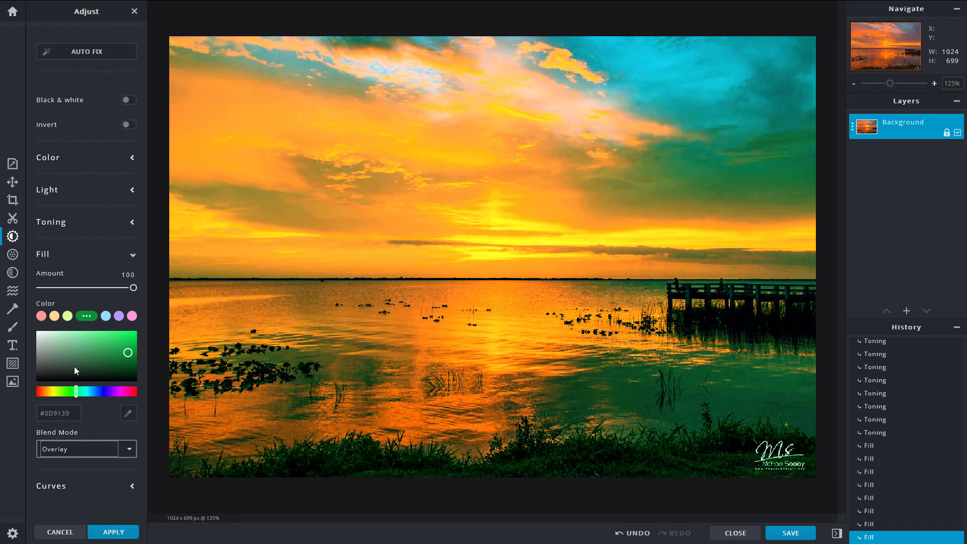
left_click(127, 455)
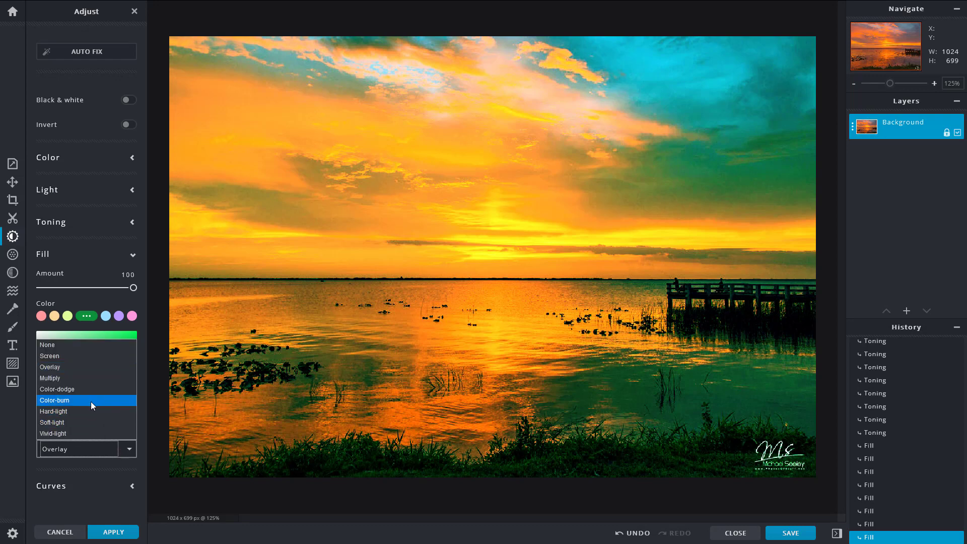
left_click(91, 401)
left_click(128, 450)
left_click(99, 432)
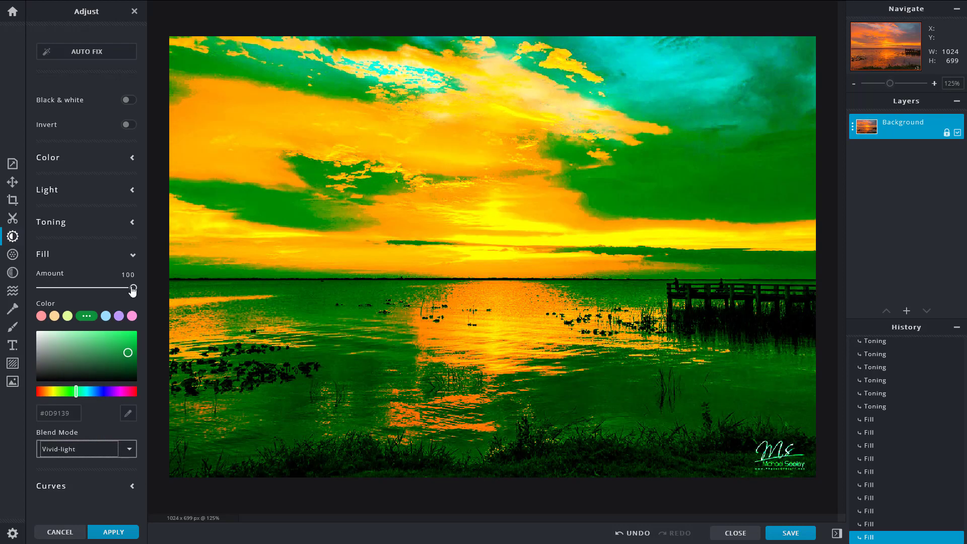
Lower the fill amount to 32 and try the Overlay, Hard-light and Multiply blend modes.
left_click_drag(133, 290, 70, 296)
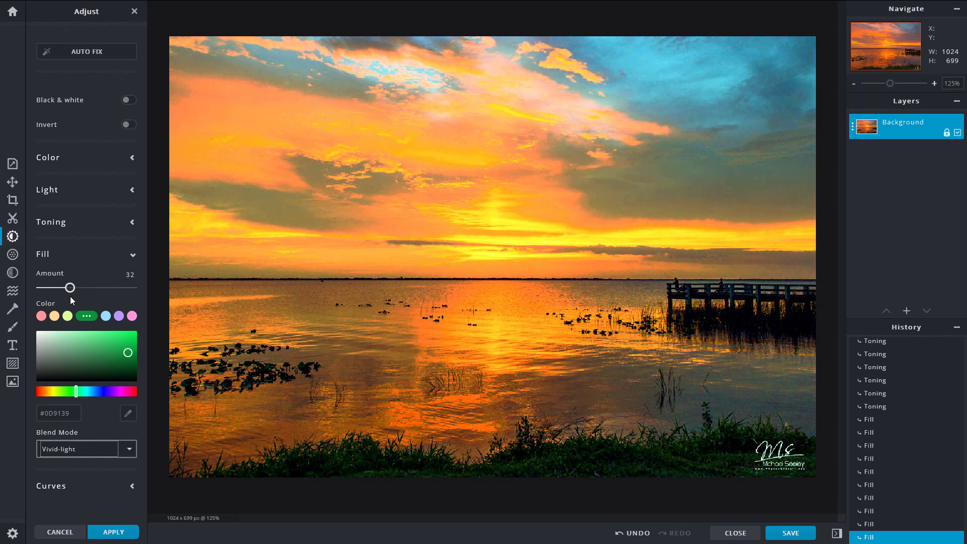
left_click(129, 449)
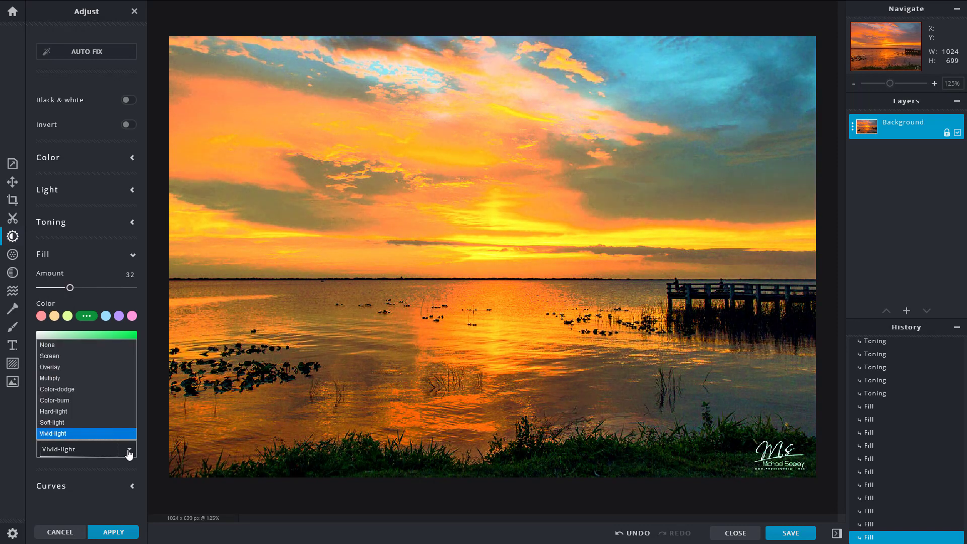
left_click(69, 367)
left_click(103, 448)
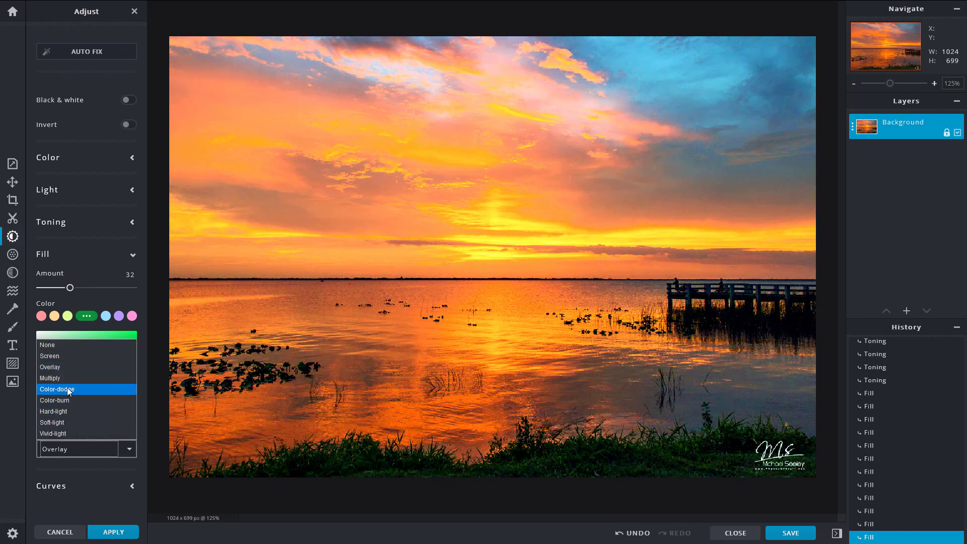
left_click(68, 410)
left_click(129, 448)
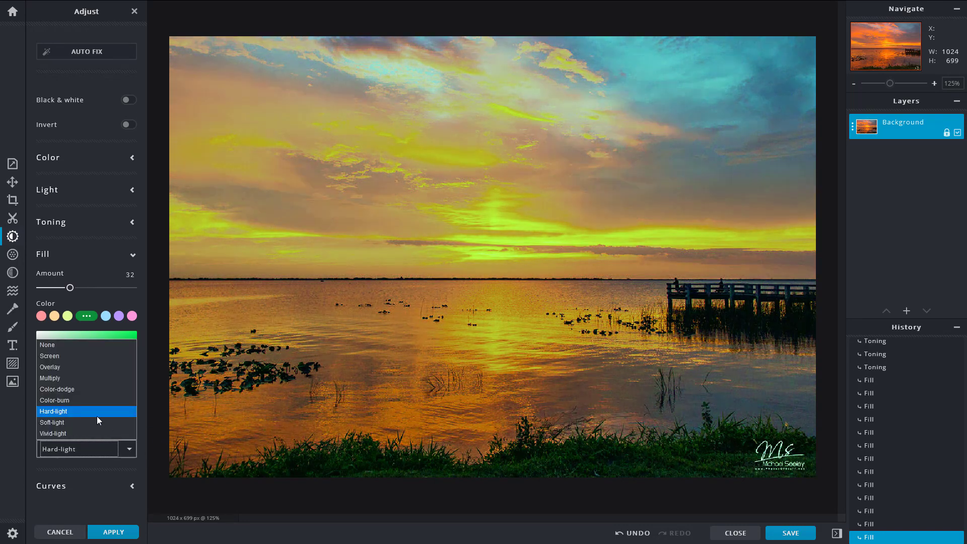
left_click(61, 369)
left_click(127, 449)
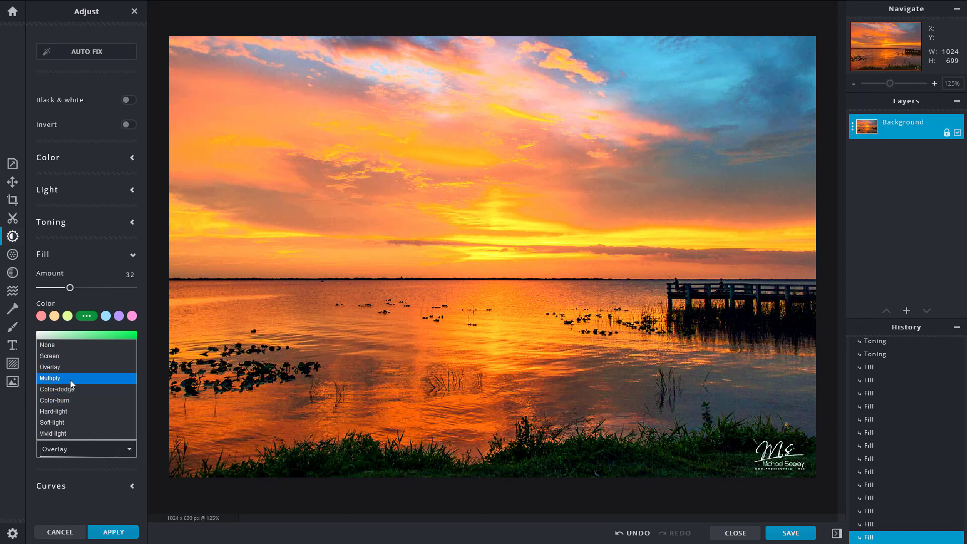
left_click(70, 379)
Set the green fill's blend mode to Soft-light and increase its amount.
left_click(114, 447)
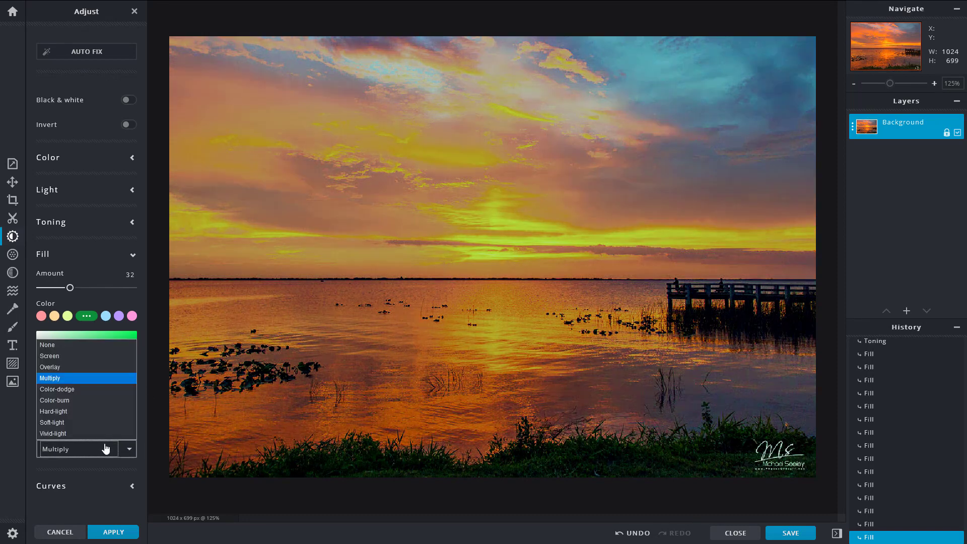
left_click(70, 425)
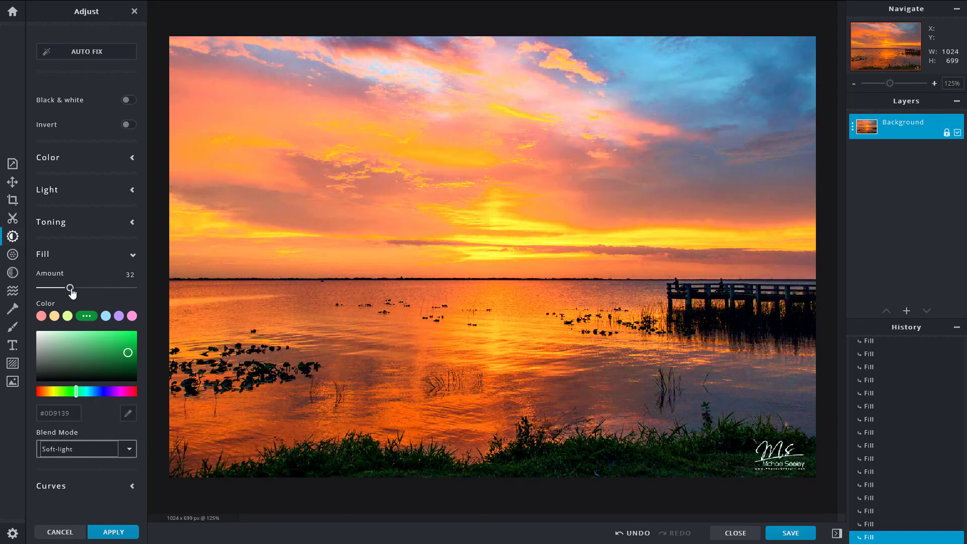
left_click_drag(70, 288, 100, 297)
left_click(132, 257)
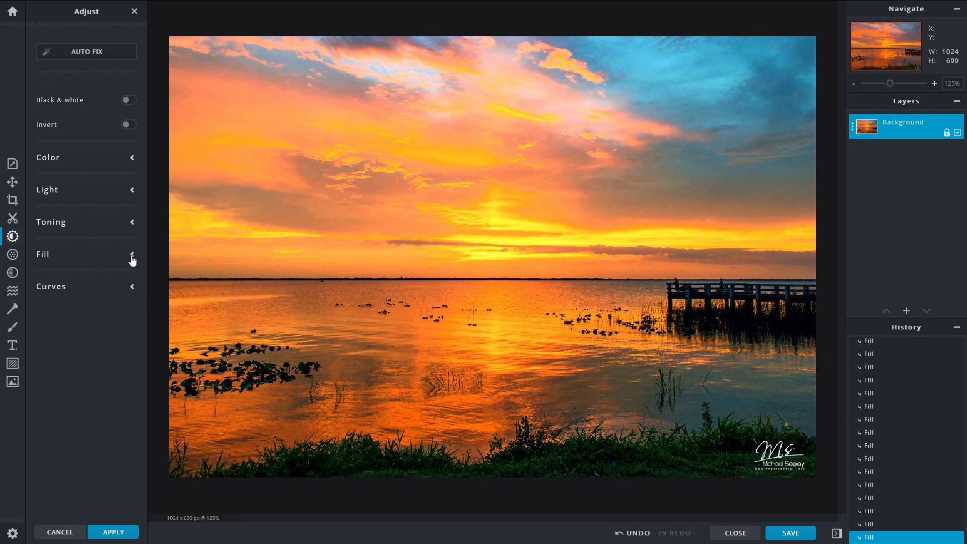
Add control points to the shadows, midtones and highlights of the white channel's curve, and move the midtone point to the curve's center.
left_click(133, 288)
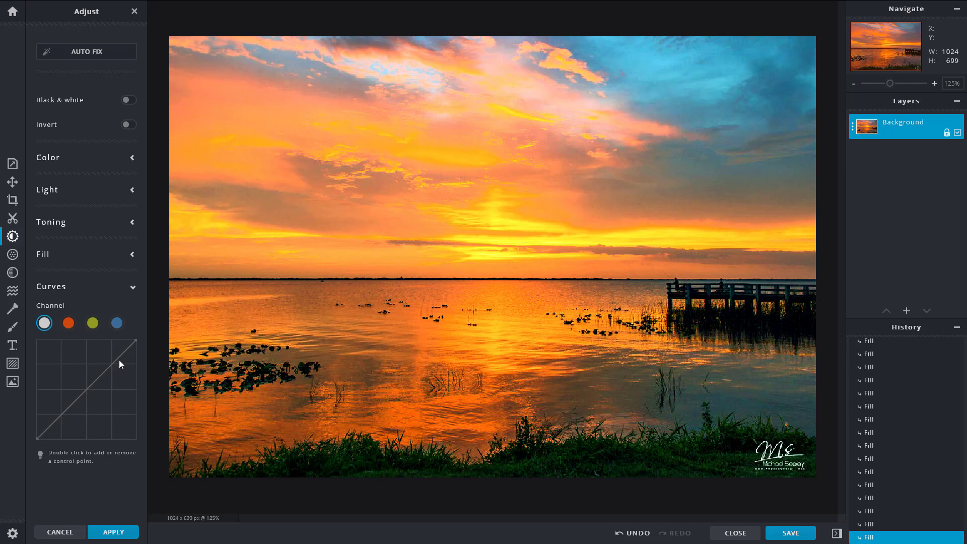
double_click(78, 398)
double_click(47, 426)
mouse_move(48, 426)
left_mouse_down()
mouse_move(46, 466)
mouse_move(46, 430)
left_mouse_up()
double_click(120, 356)
mouse_move(116, 363)
left_mouse_down()
mouse_move(116, 352)
mouse_move(119, 372)
mouse_move(121, 346)
mouse_move(116, 359)
left_mouse_up()
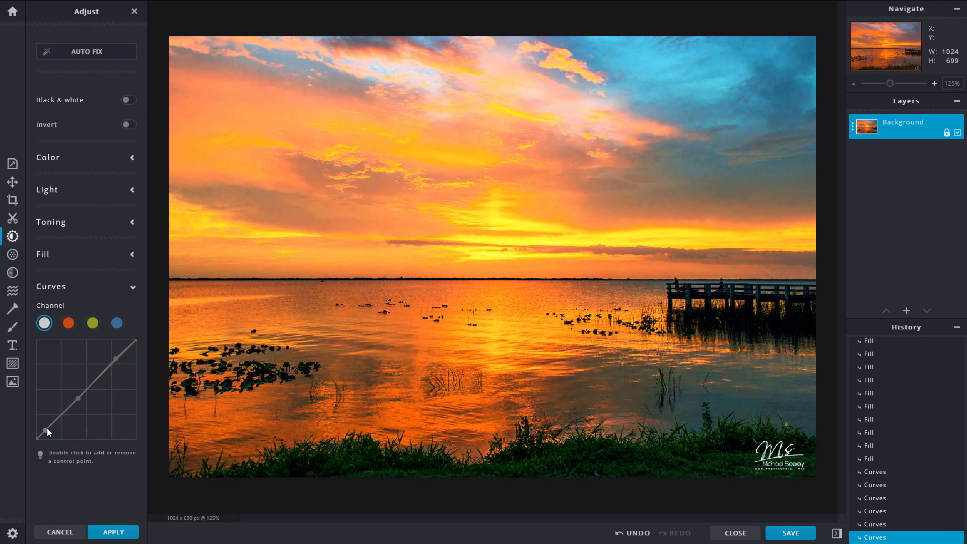
left_click_drag(46, 428, 85, 392)
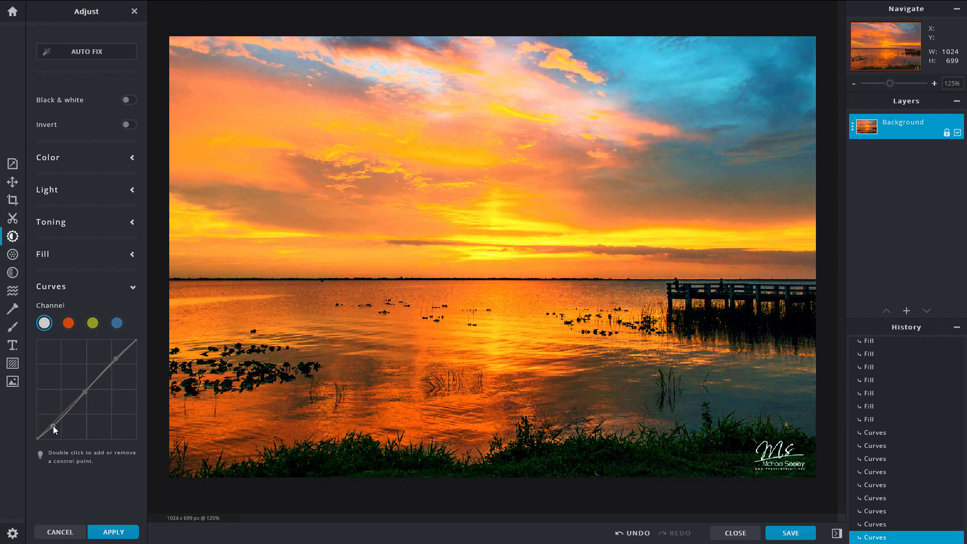
Raise the highlight point of the white channel's curve and add two control points to the shadows of the red channel's curve.
left_click_drag(115, 358, 114, 352)
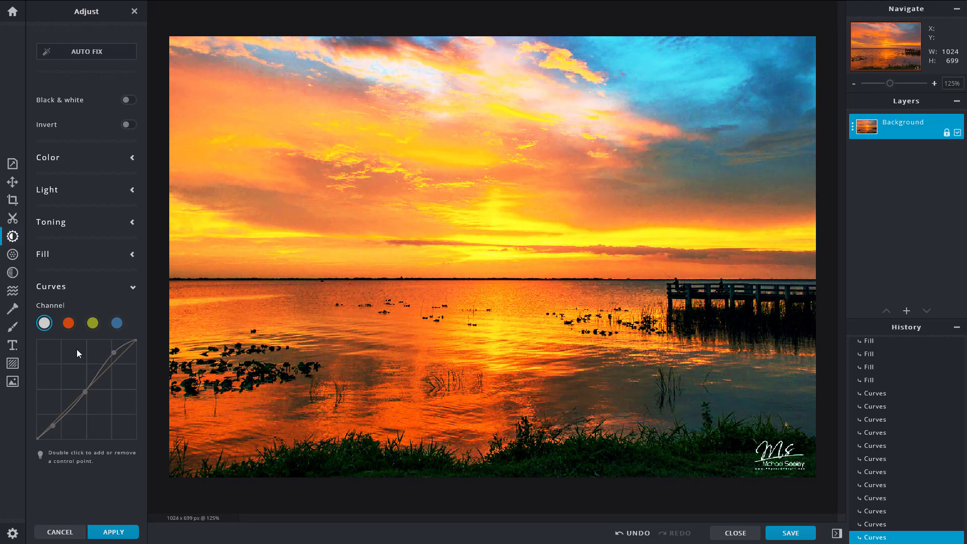
left_click(68, 324)
double_click(85, 390)
left_click_drag(85, 390, 50, 433)
double_click(66, 421)
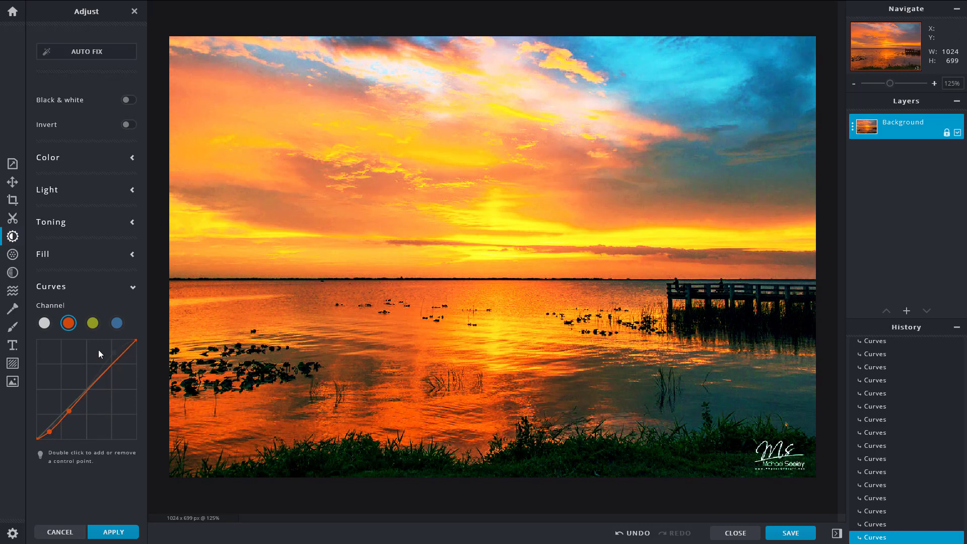
Place a midtone control point on the green channel's curve and raise the midtones of the blue channel's curve.
left_click(94, 324)
mouse_move(95, 382)
left_mouse_down()
mouse_move(90, 370)
mouse_move(96, 397)
mouse_move(90, 367)
left_mouse_up()
left_click(117, 323)
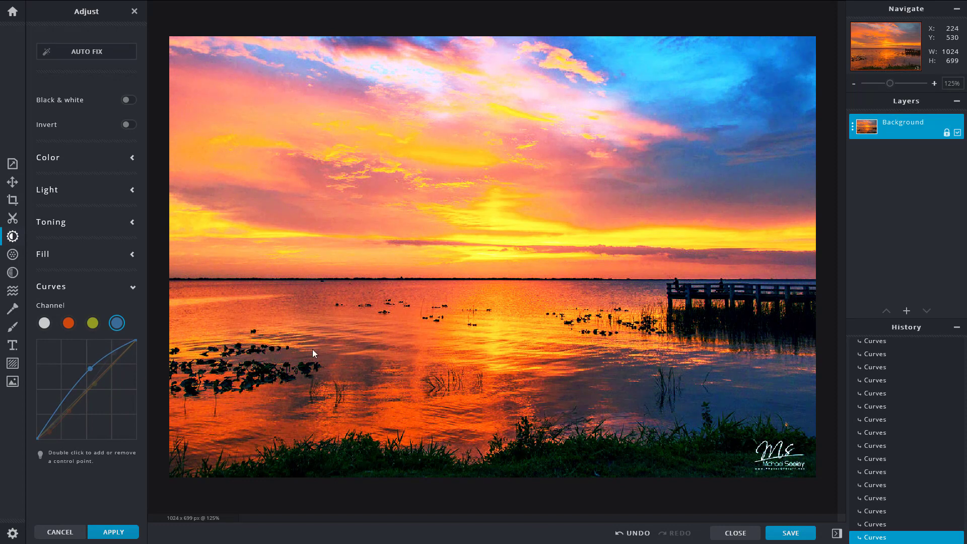
double_click(51, 415)
left_click_drag(48, 413, 50, 417)
left_click(130, 287)
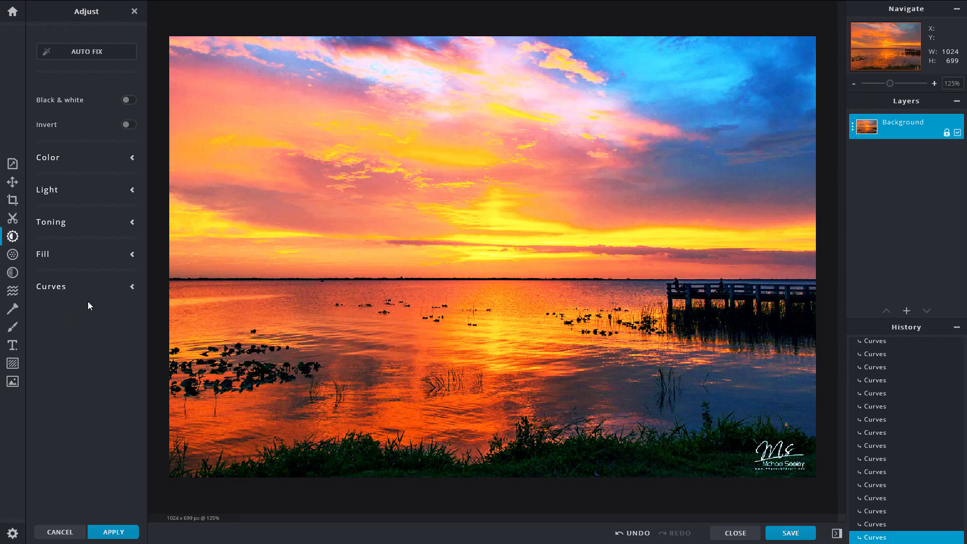
Try the Invert effect, turn it off again, and convert the photo to black and white.
left_click(130, 125)
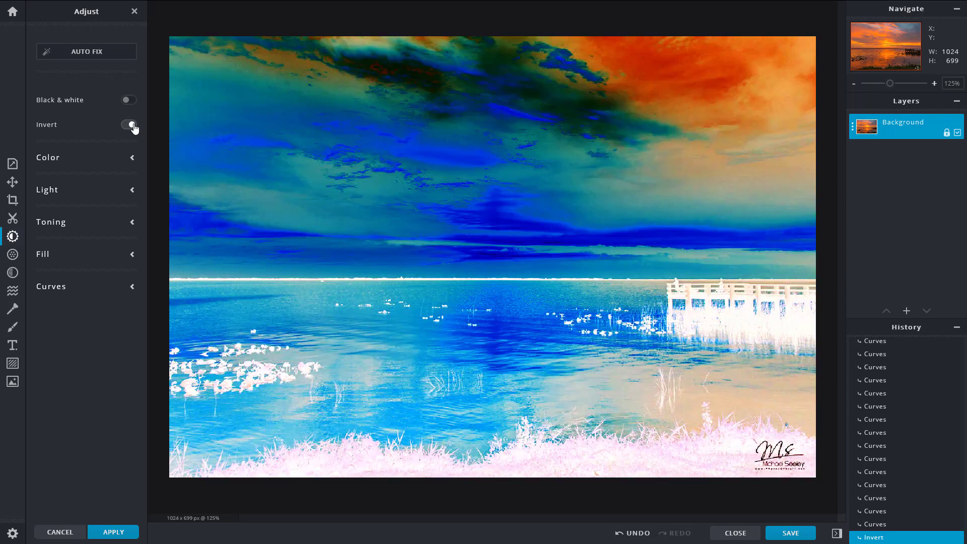
left_click(132, 125)
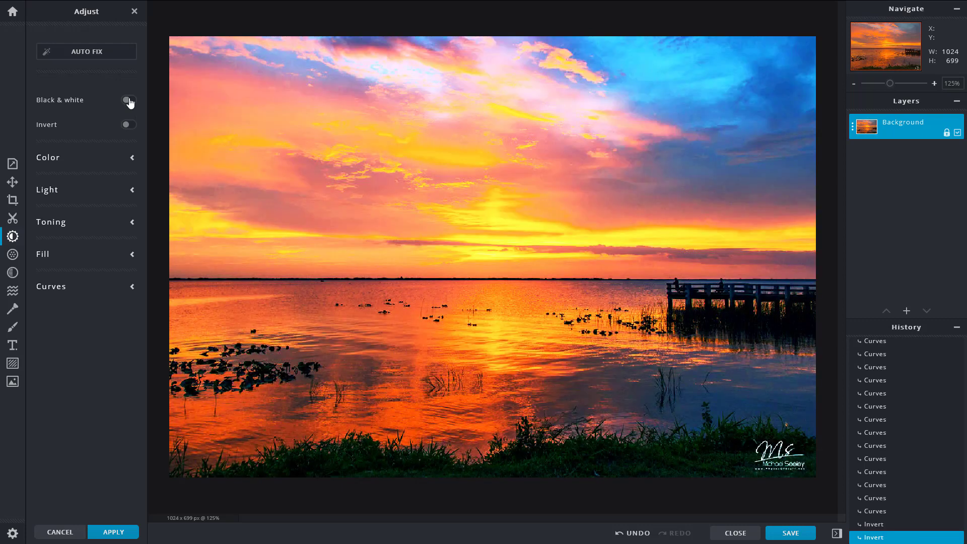
left_click(129, 101)
left_click(129, 101)
left_click(127, 100)
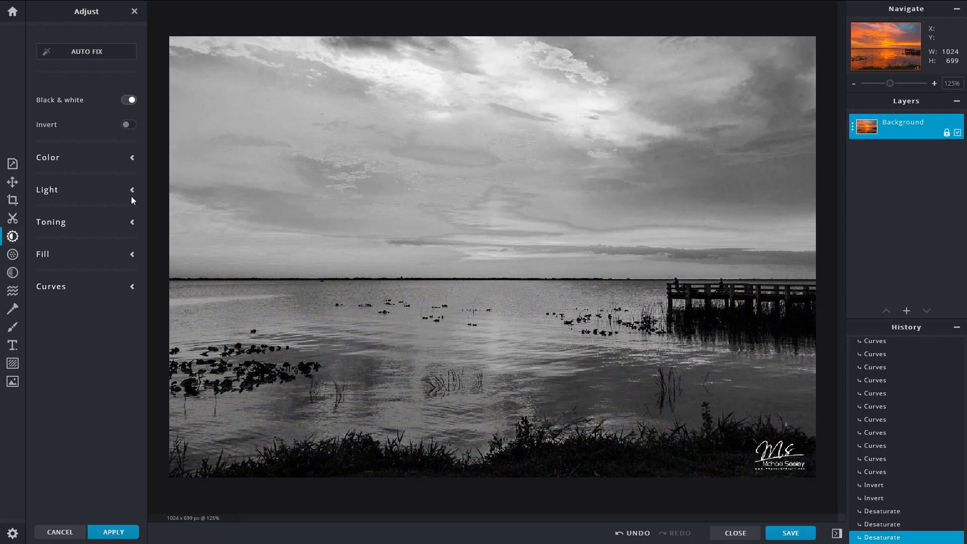
Lower the blue curve's midtone point until the curve is nearly straight on the black-and-white photo.
left_click(132, 286)
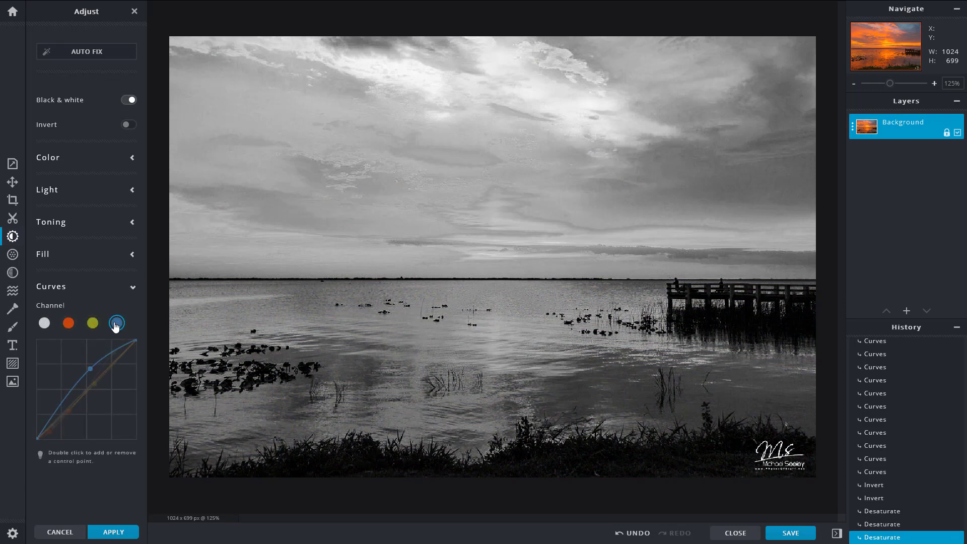
mouse_move(90, 370)
left_mouse_down()
mouse_move(92, 400)
mouse_move(89, 360)
mouse_move(90, 386)
mouse_move(89, 376)
left_mouse_up()
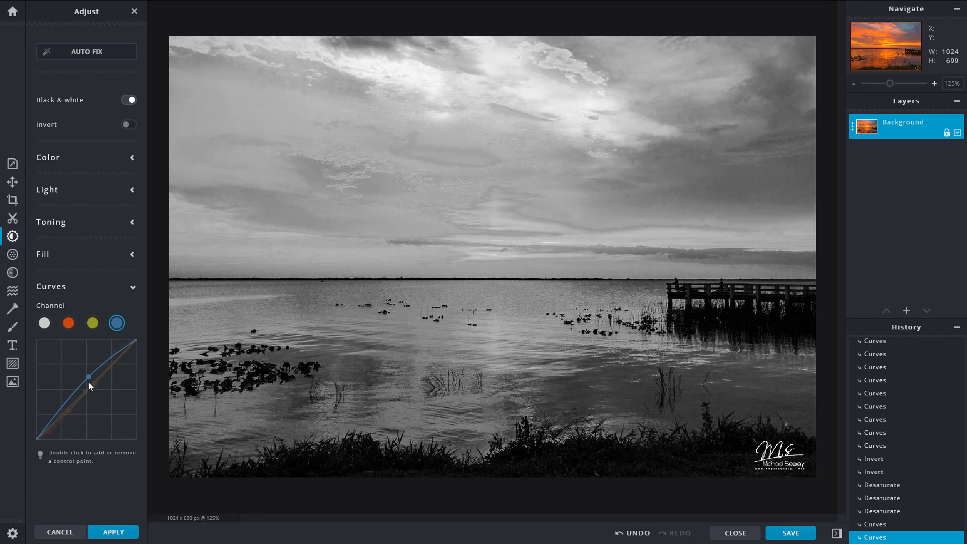
mouse_move(89, 381)
left_mouse_down()
mouse_move(86, 358)
mouse_move(94, 382)
left_mouse_up()
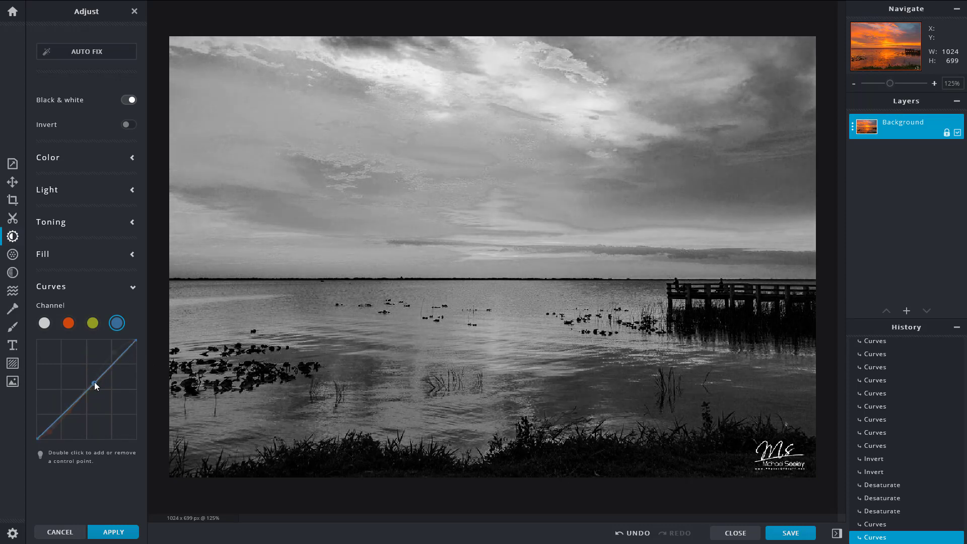
Raise the green curve's midtone point slightly, and add a shadow control point and lift it strongly.
left_click(93, 325)
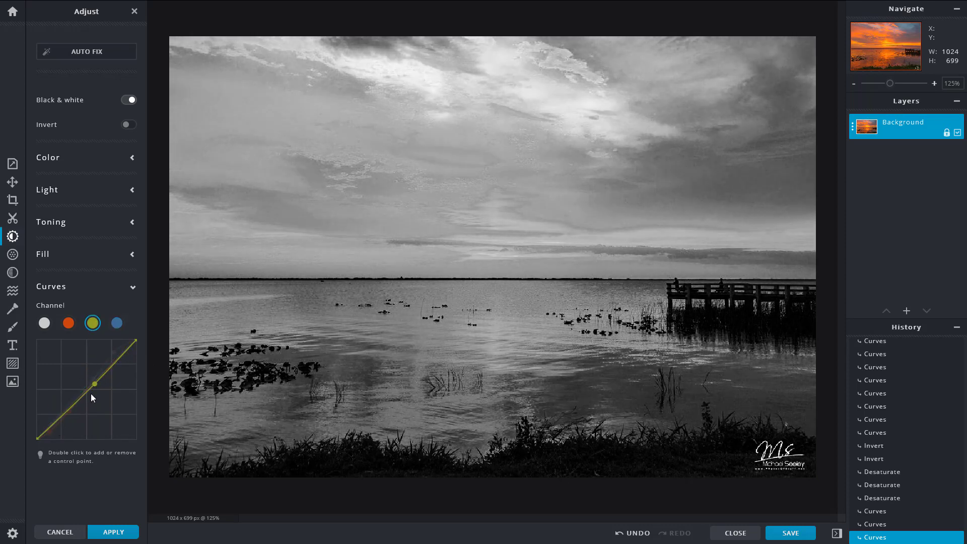
mouse_move(94, 382)
left_mouse_down()
mouse_move(88, 352)
mouse_move(93, 378)
left_mouse_up()
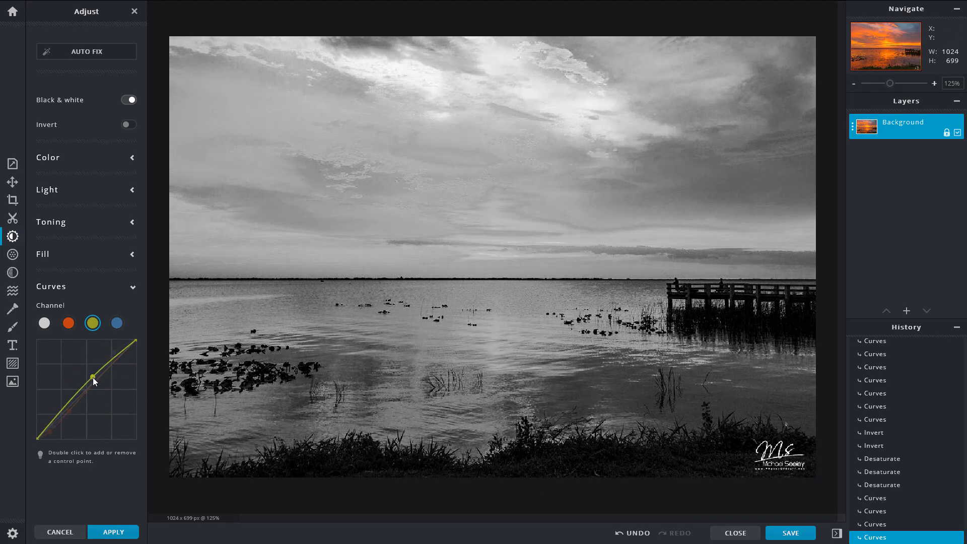
double_click(49, 424)
left_click_drag(49, 424, 46, 407)
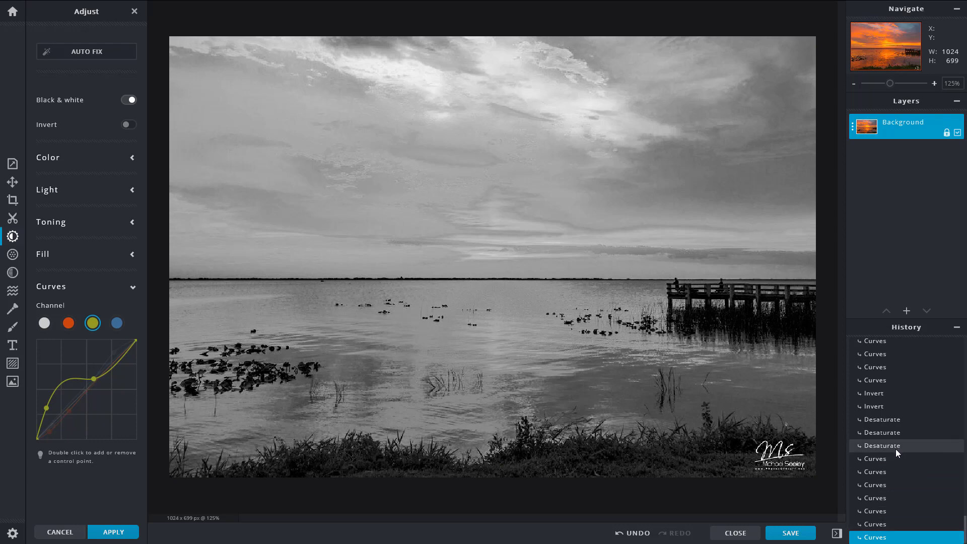
Step back in the history to the second of the last three Desaturate entries.
left_click(898, 432)
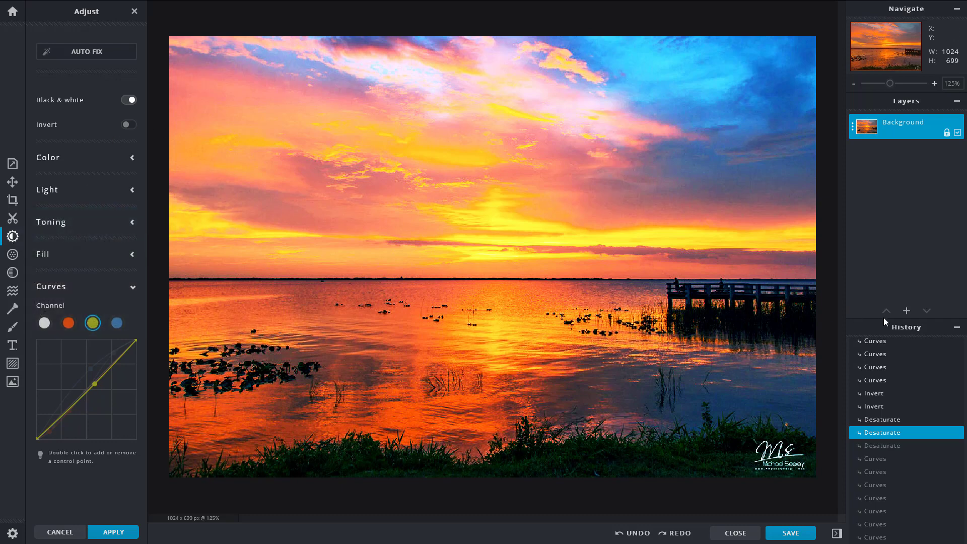
scroll(905, 380, "up", 10)
scroll(906, 377, "up", 10)
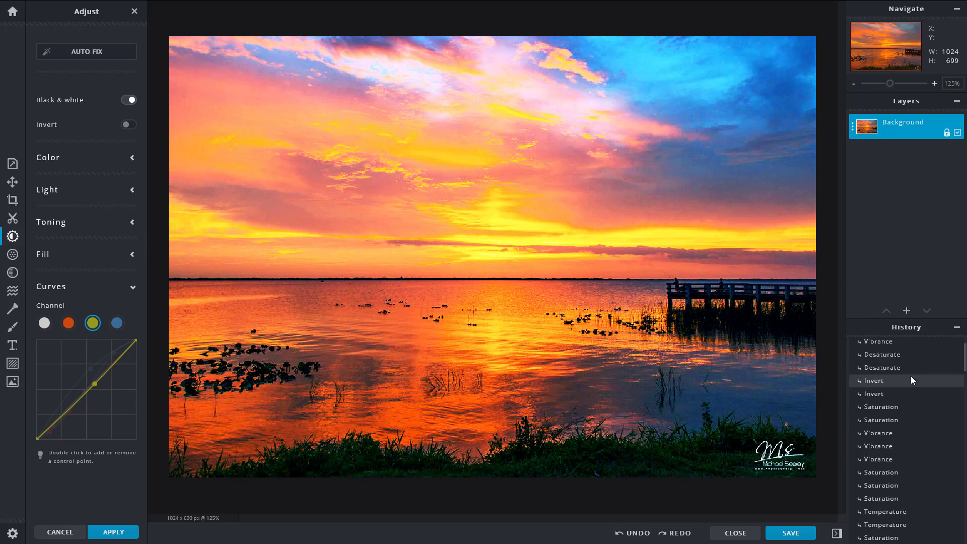
scroll(911, 376, "down", 15)
left_click(924, 427)
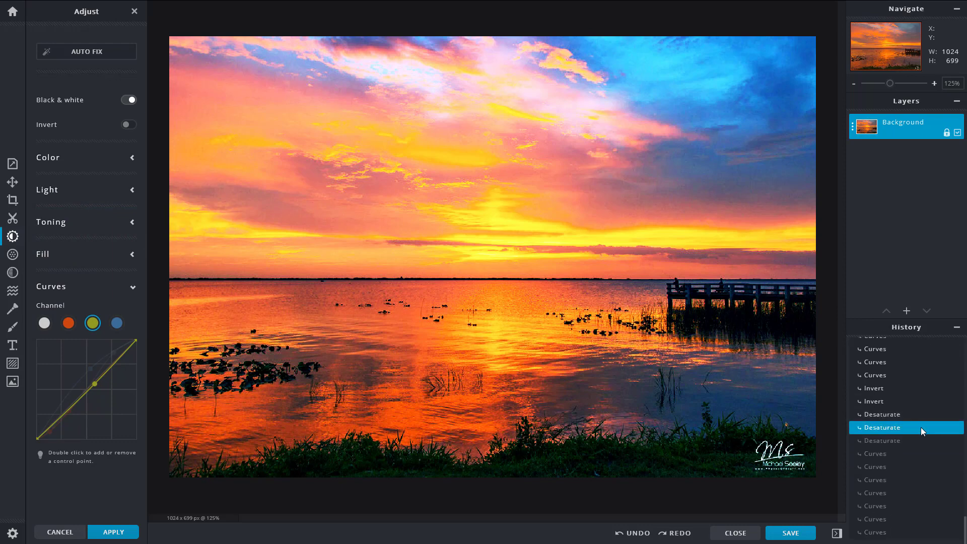
Return to the Auto adjust state in the history, and restore the latest Curves edit.
scroll(921, 413, "up", 15)
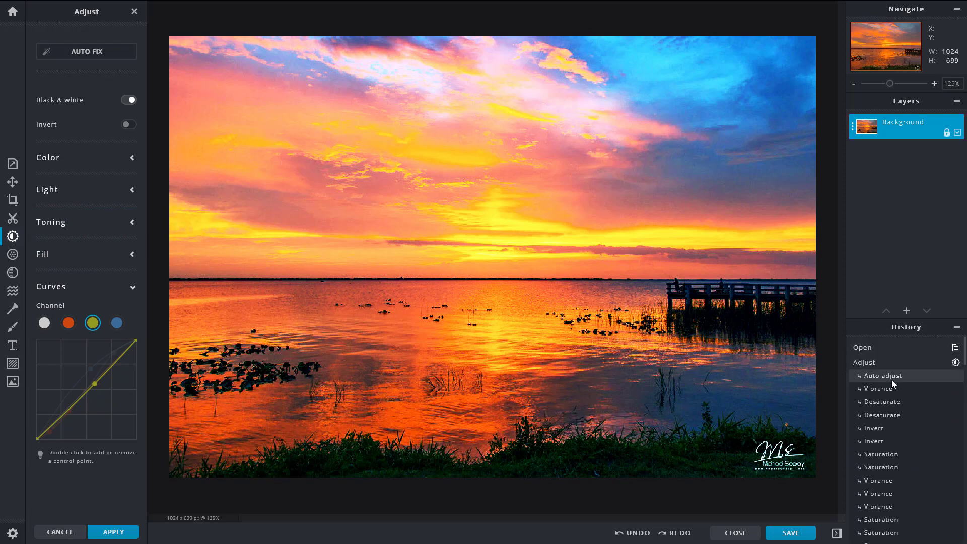
left_click(890, 379)
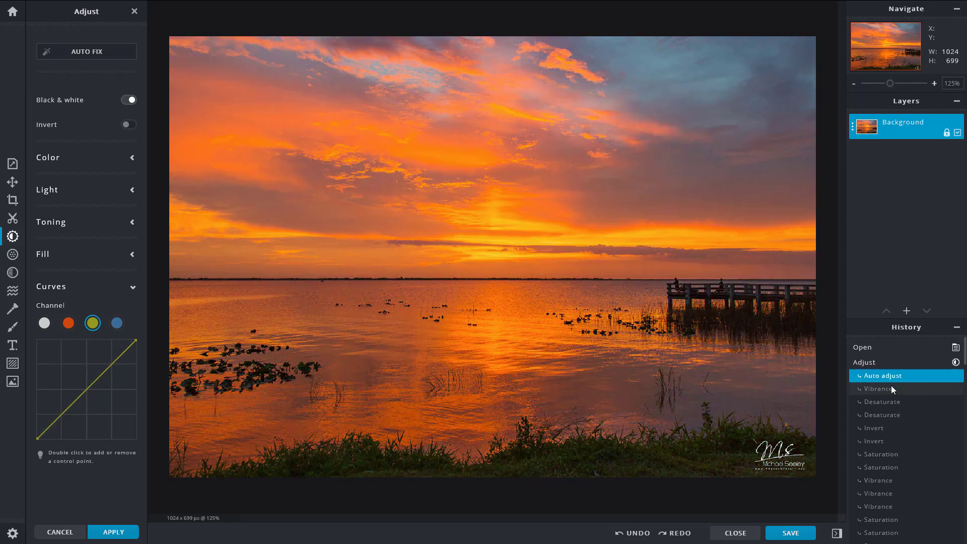
scroll(891, 385, "down", 10)
scroll(890, 389, "down", 5)
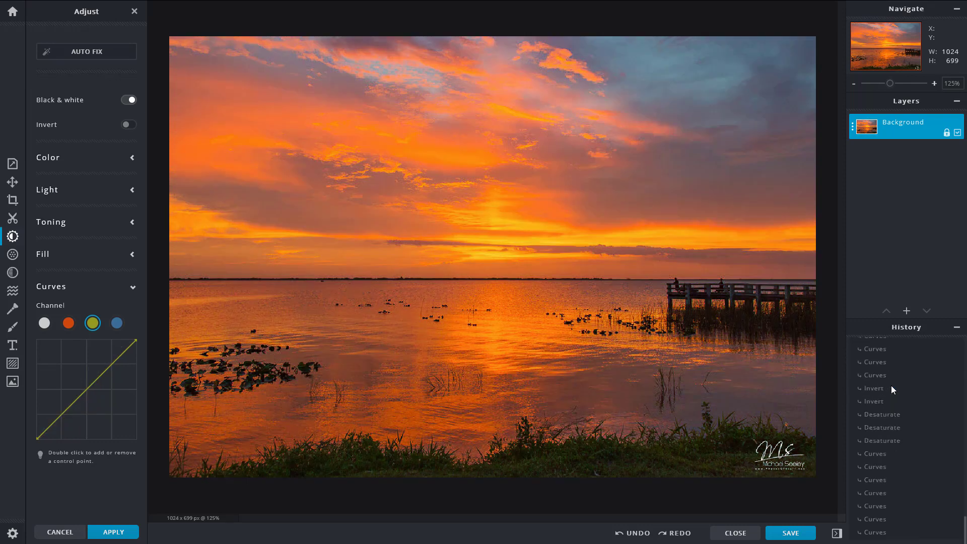
left_click(878, 532)
Revert the history to the last Invert entry, dropping the black-and-white conversion and the curve edits made after it.
left_click(885, 466)
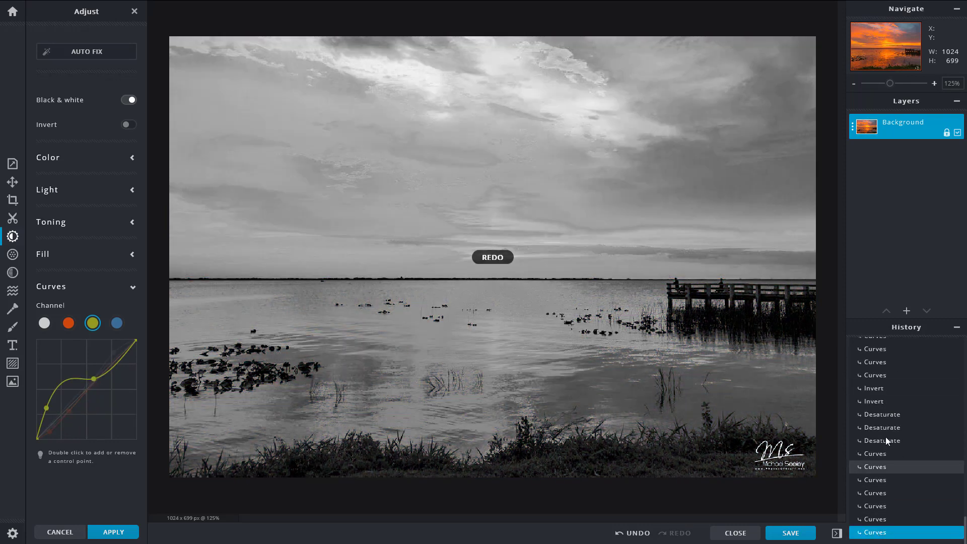
left_click(886, 440)
left_click(886, 402)
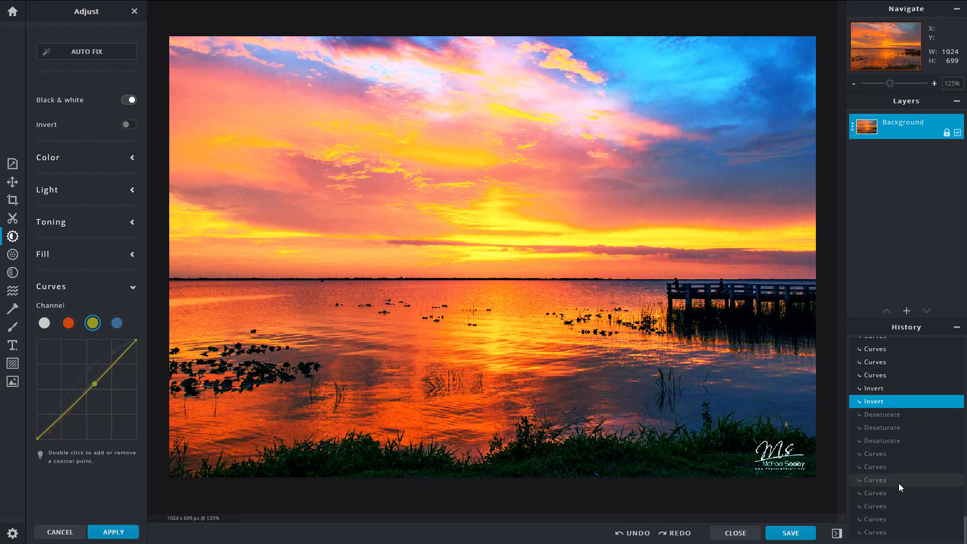
Compare the Auto adjust state with the last Invert entry in the history, ending on the Invert entry.
scroll(893, 473, "up", 10)
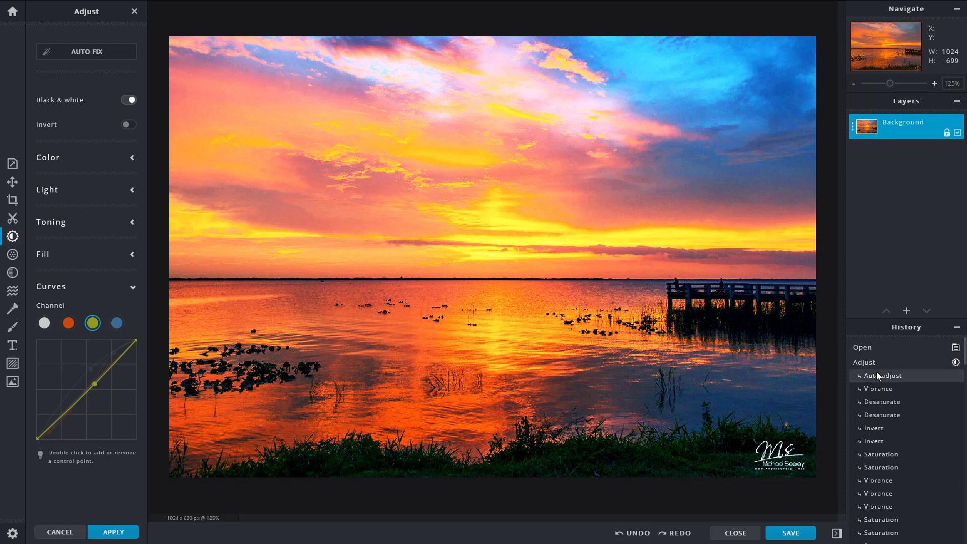
left_click(876, 375)
scroll(884, 393, "down", 10)
scroll(884, 394, "down", 5)
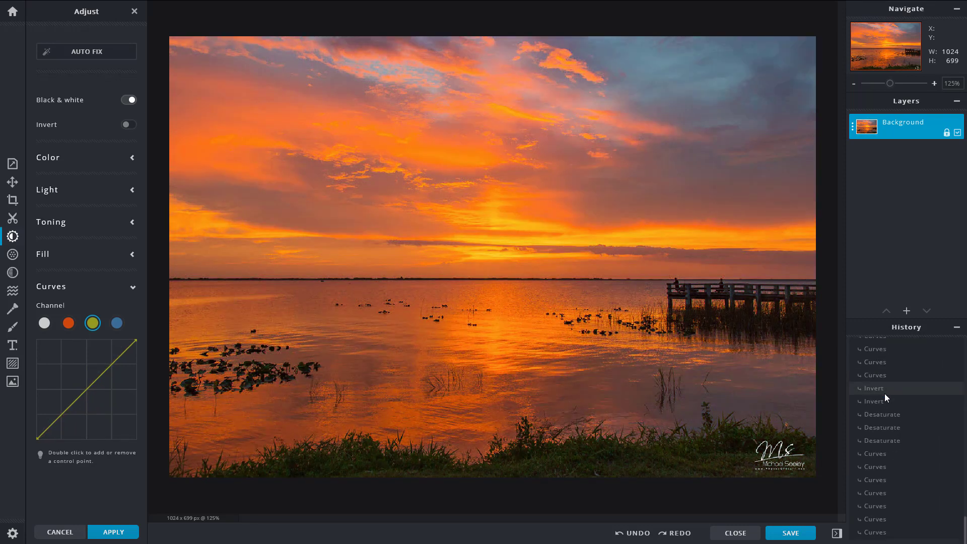
left_click(883, 401)
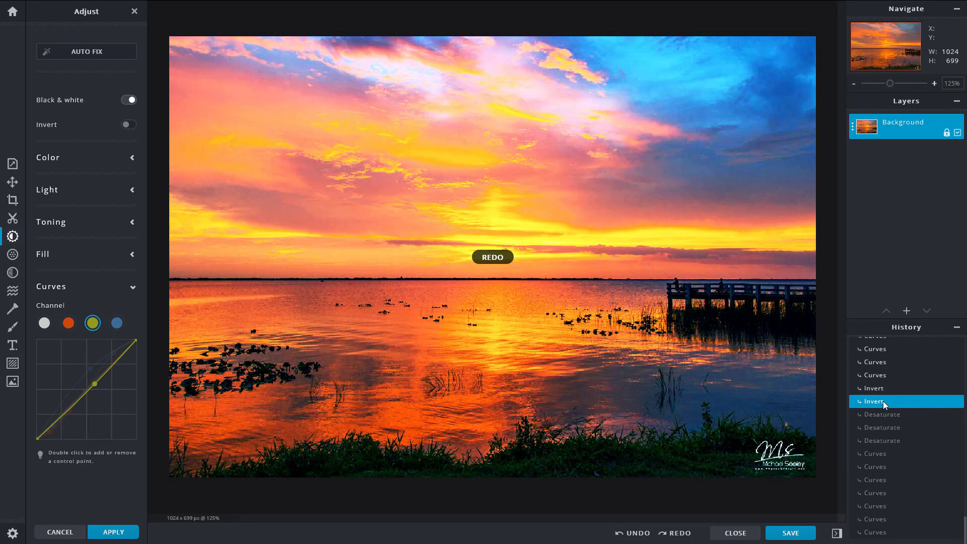